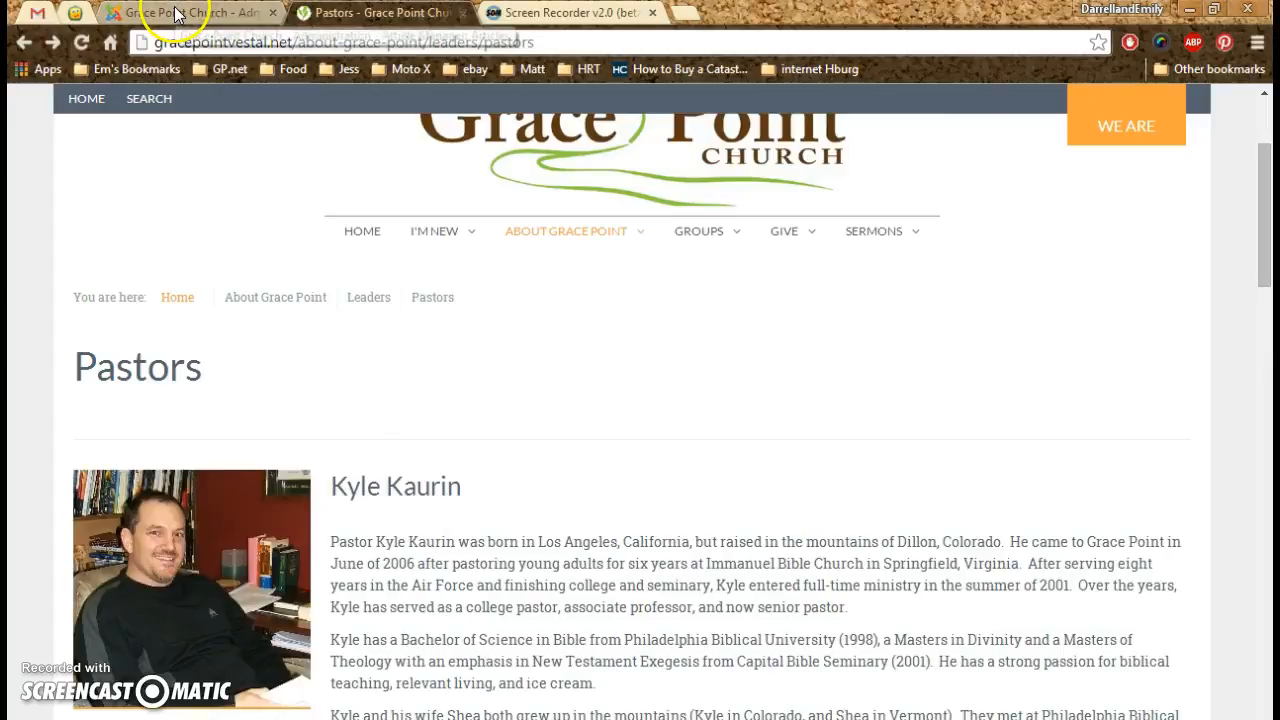
- Switch to the Joomla Article Manager, open the senior pastor's article and clear its intro image
click(180, 15)
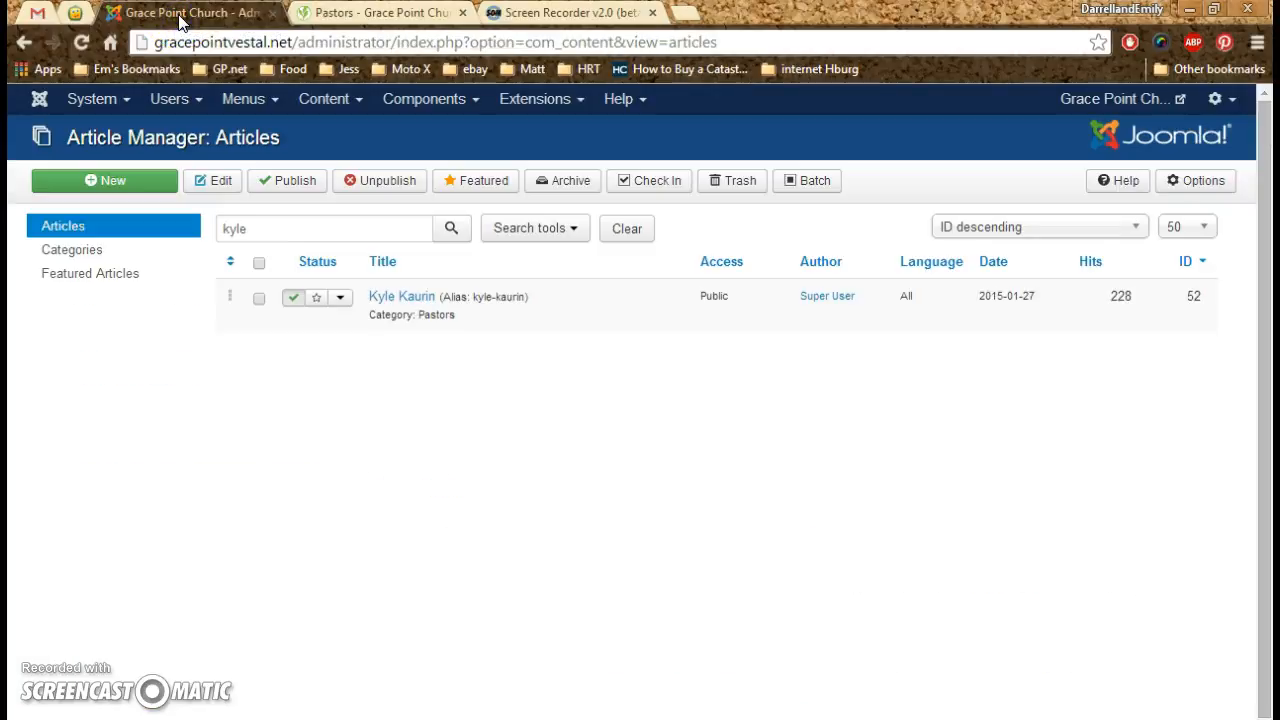
click(414, 305)
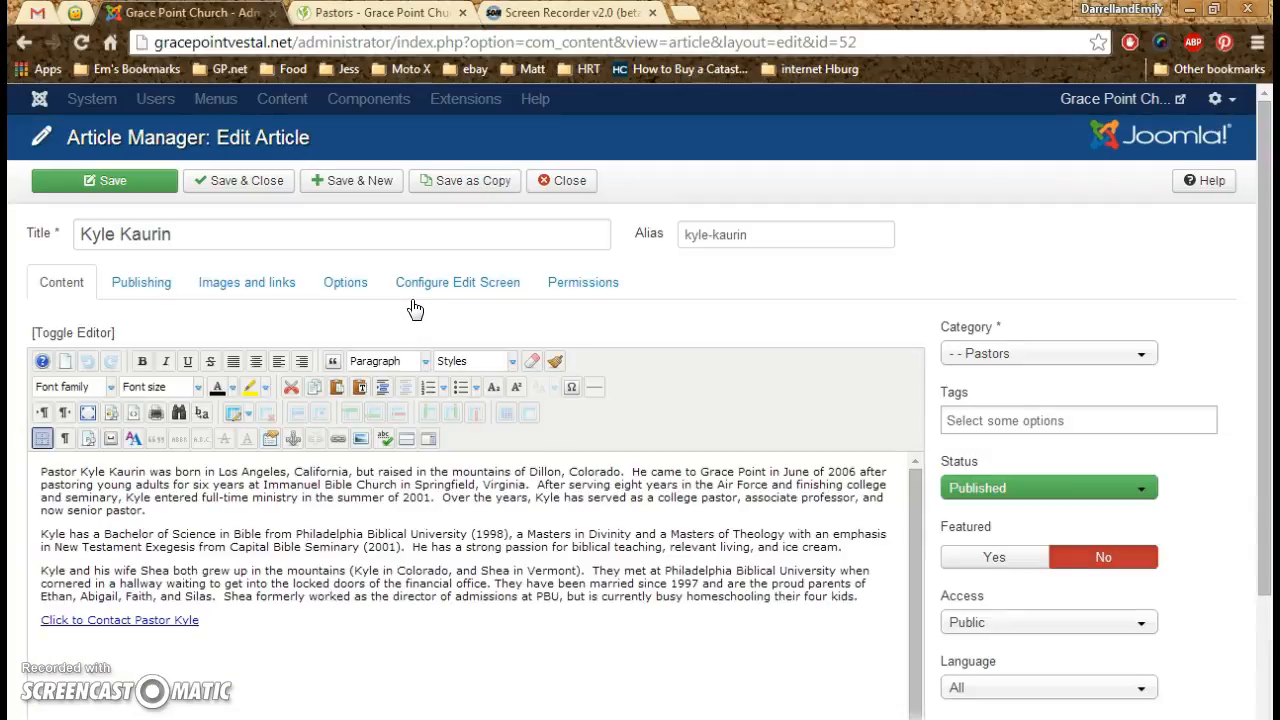
click(364, 311)
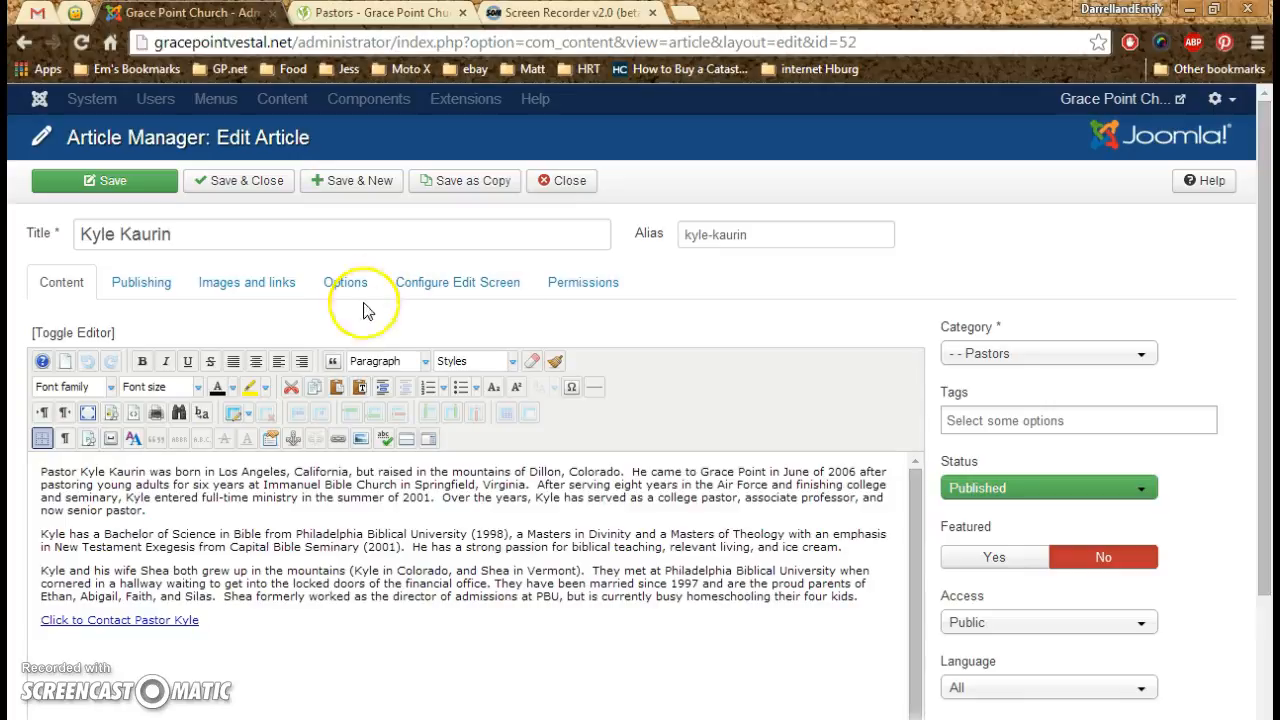
click(235, 290)
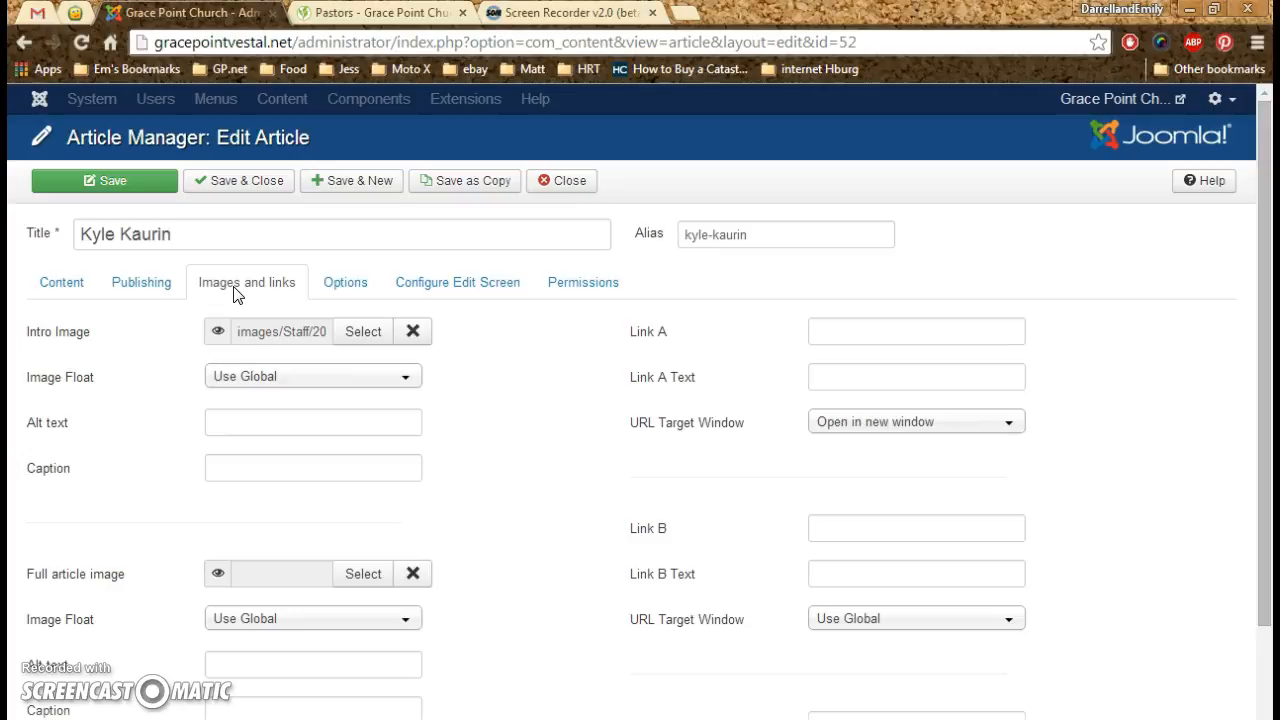
click(255, 288)
click(232, 279)
click(253, 317)
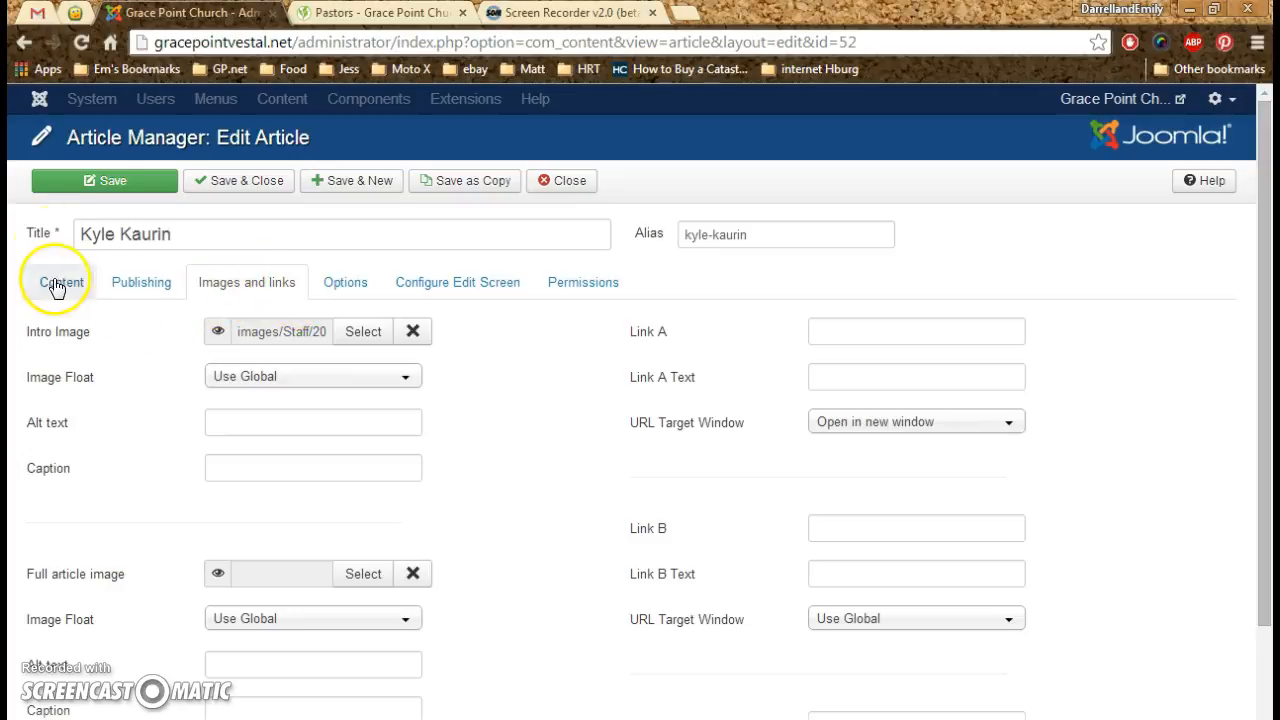
click(414, 334)
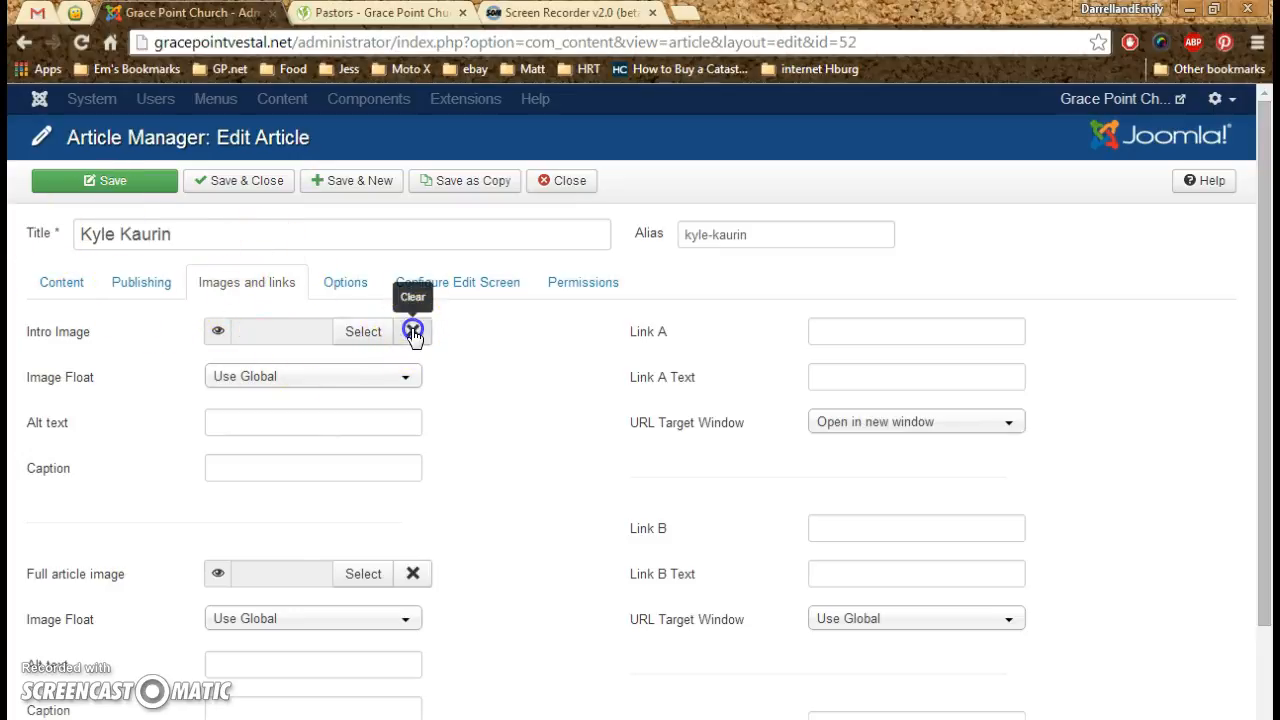
- Start inserting an image before the article's first paragraph, choosing the pastor's 2009_0211 portrait from the Staff folder
click(54, 285)
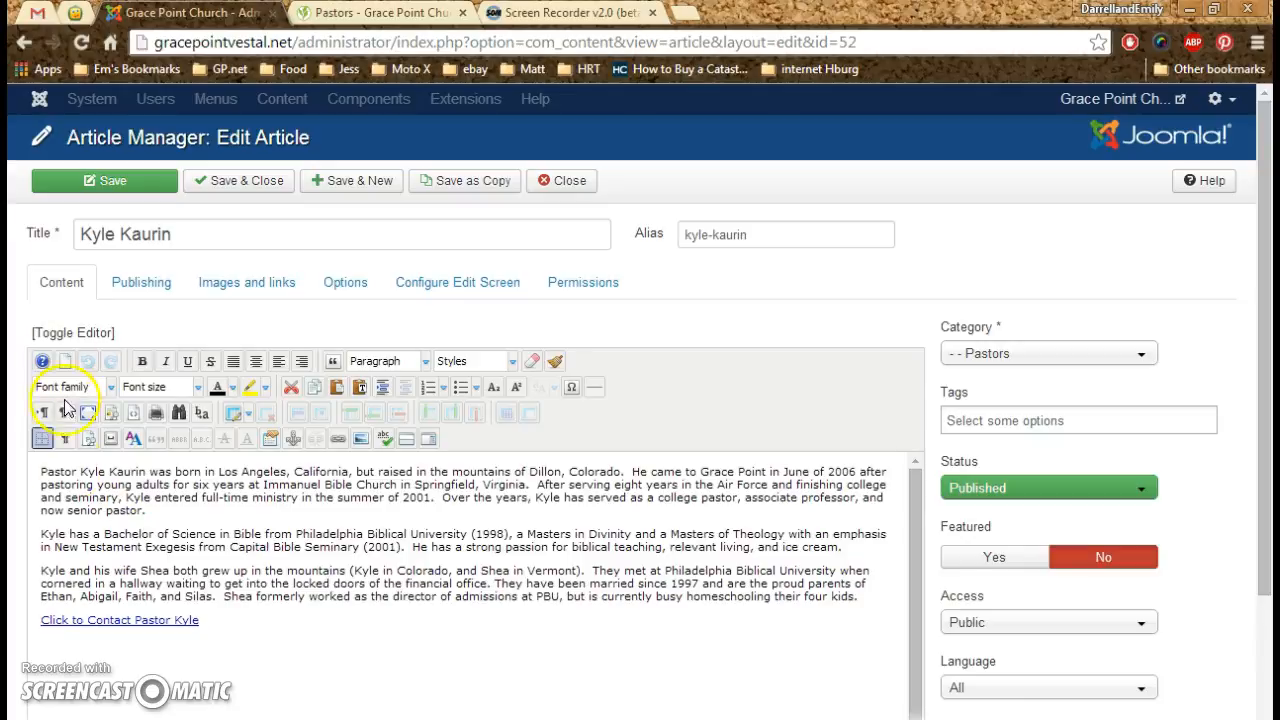
click(42, 476)
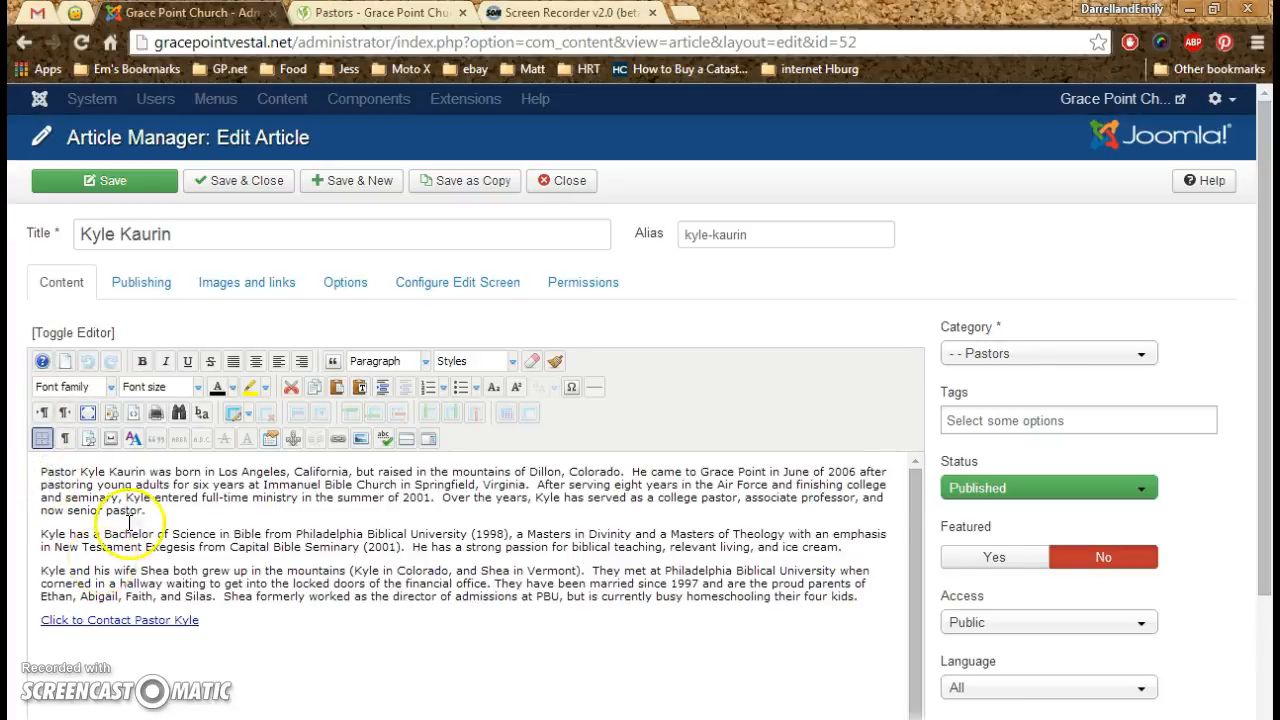
click(361, 441)
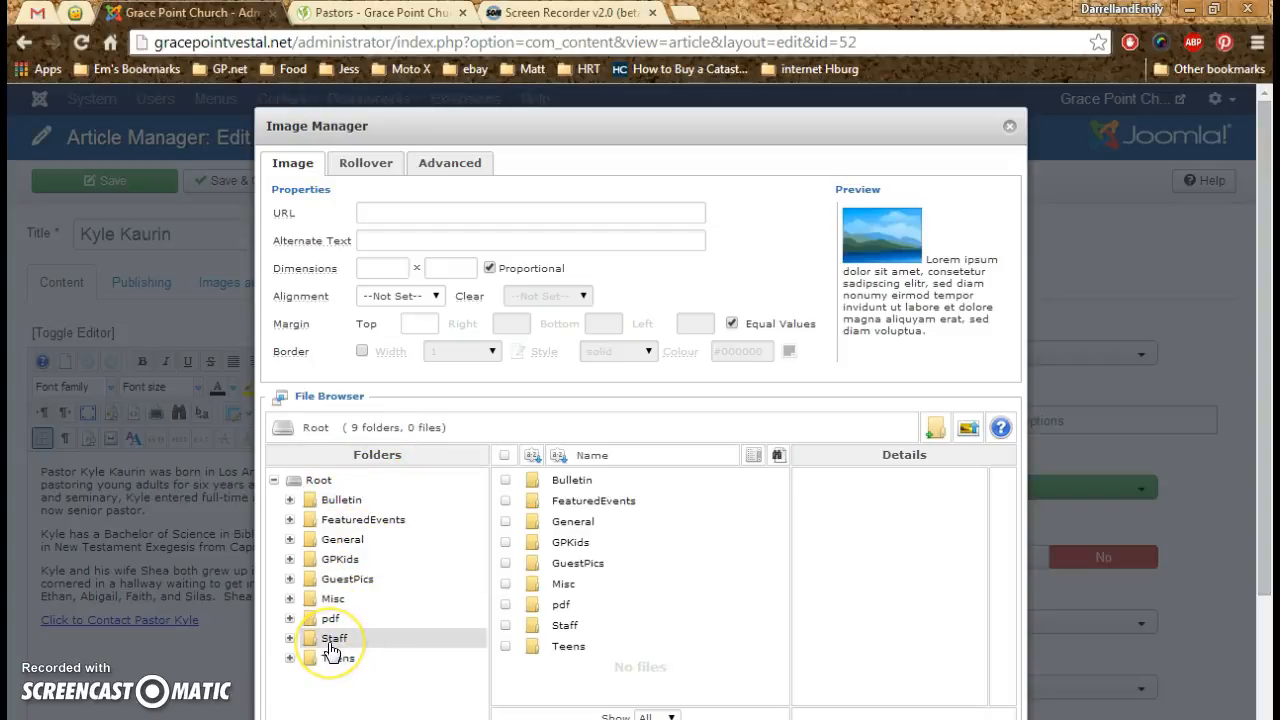
double_click(563, 624)
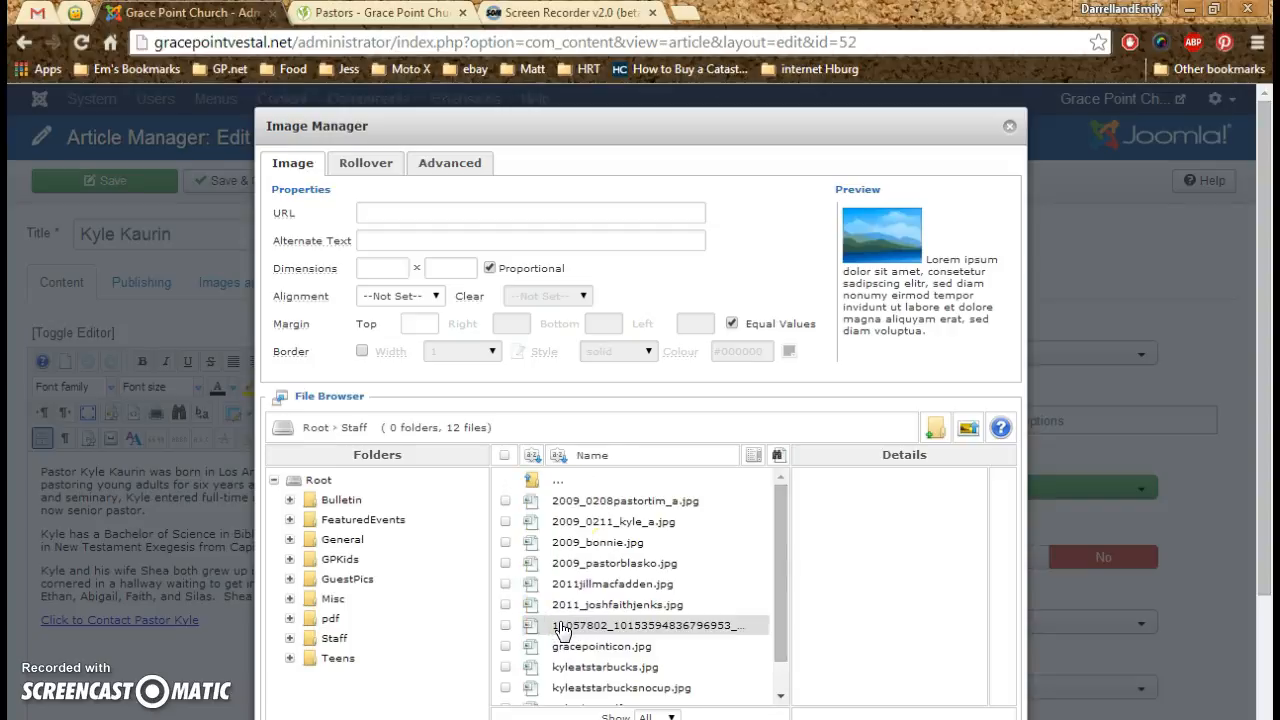
click(580, 456)
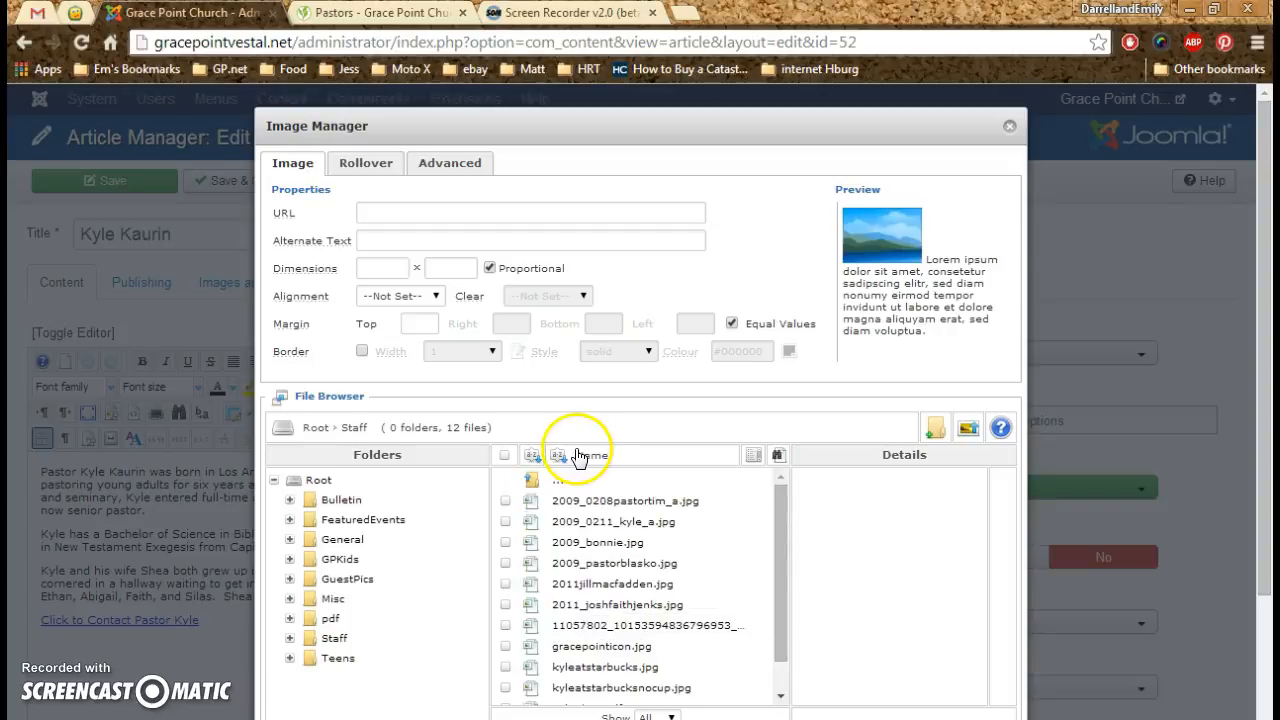
click(640, 530)
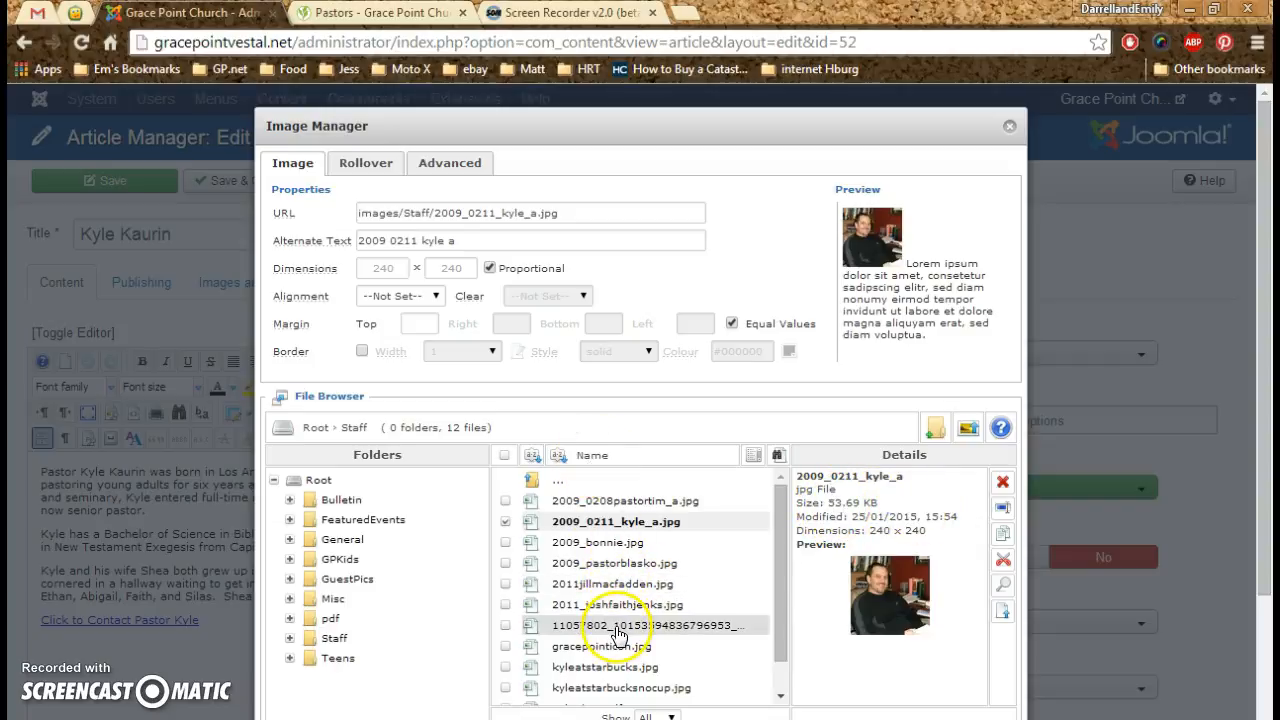
- Rename the Staff folder's family photo with the long numeric file name to 2015, an underscore and the family's surname
click(618, 628)
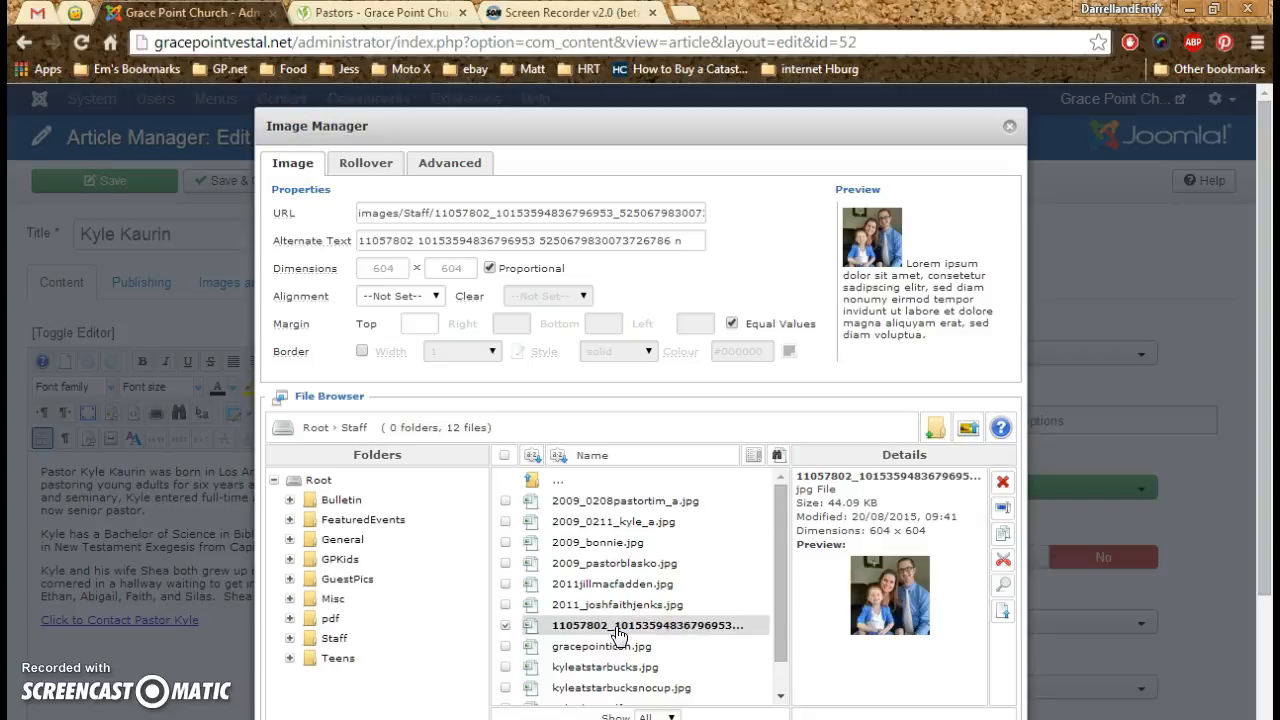
click(853, 532)
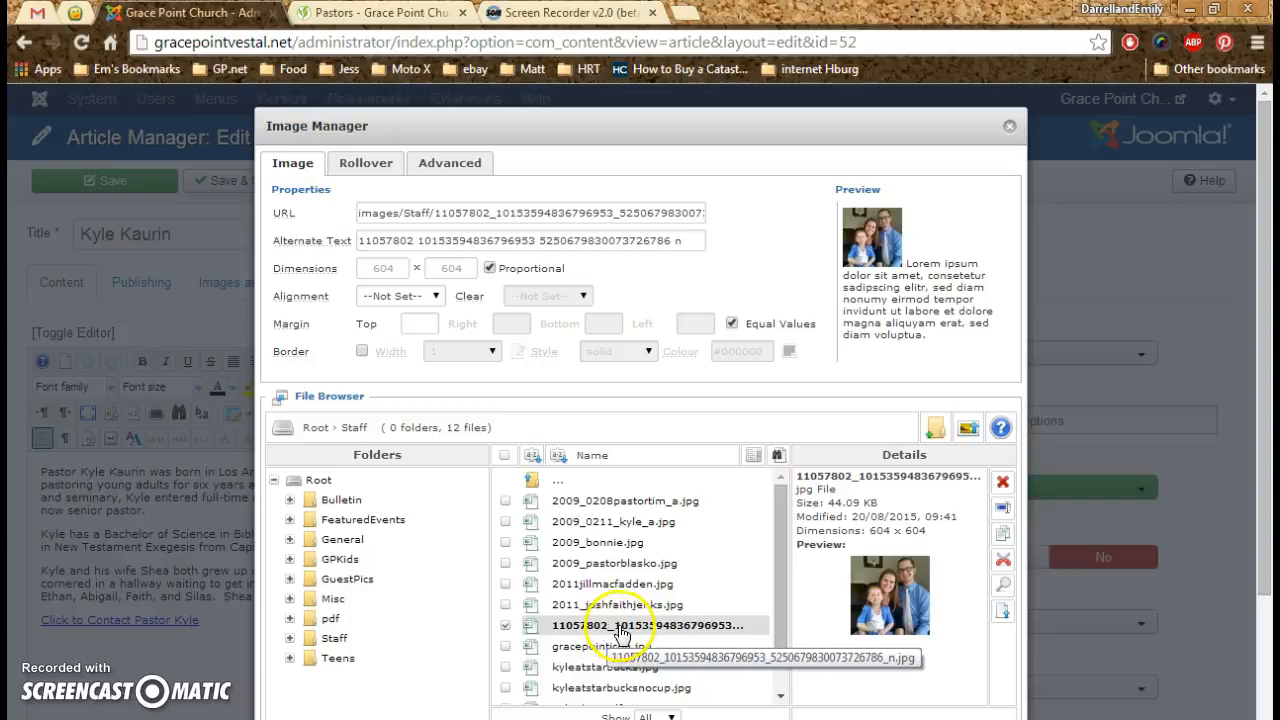
click(628, 633)
click(628, 633)
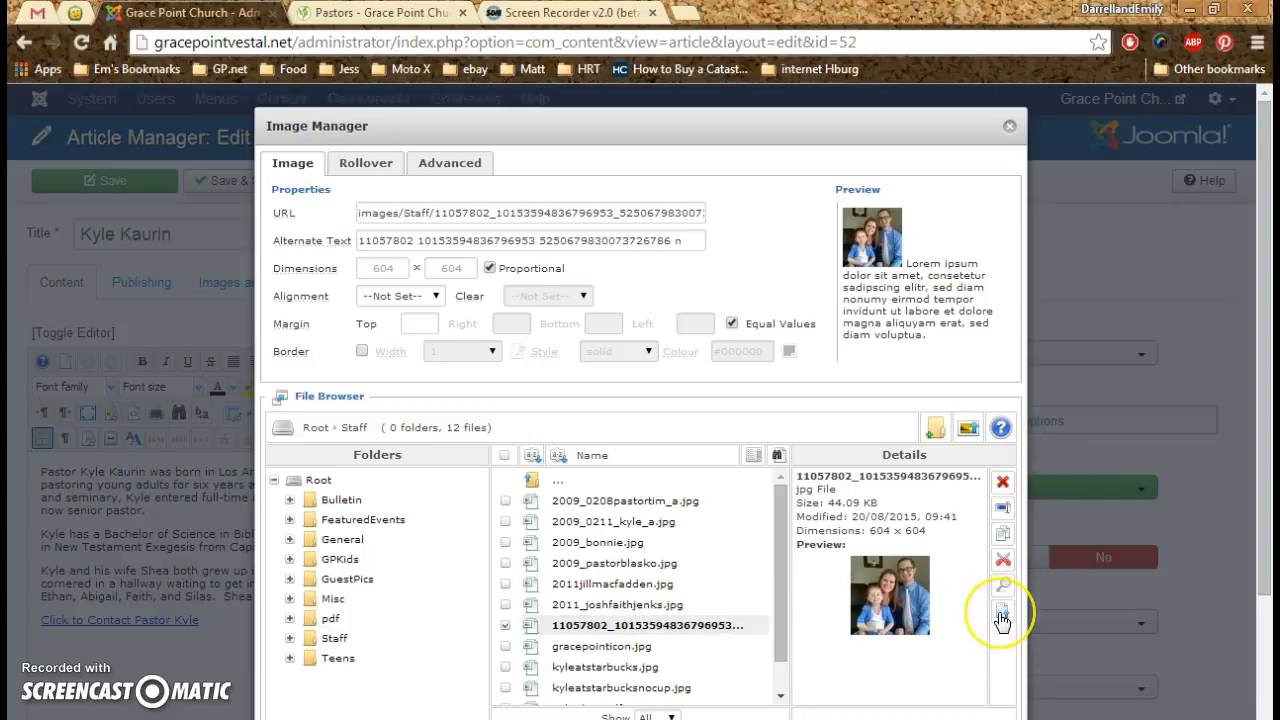
click(1003, 510)
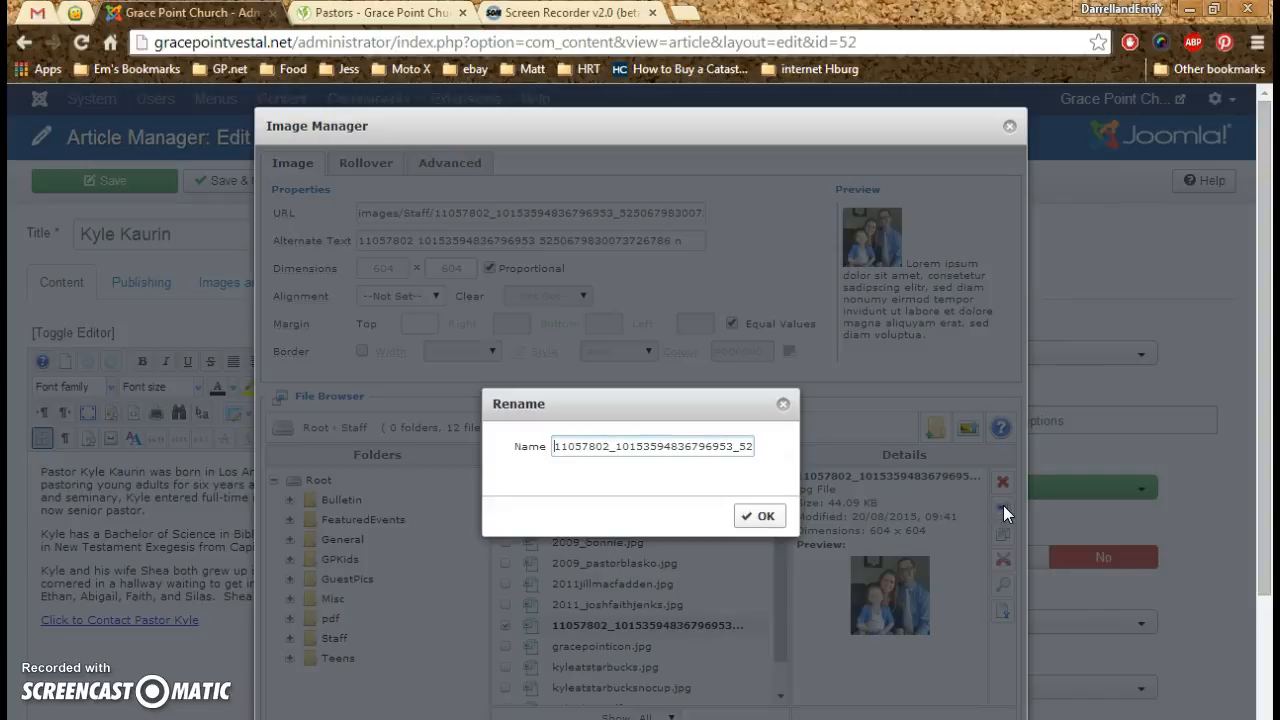
text(2015)
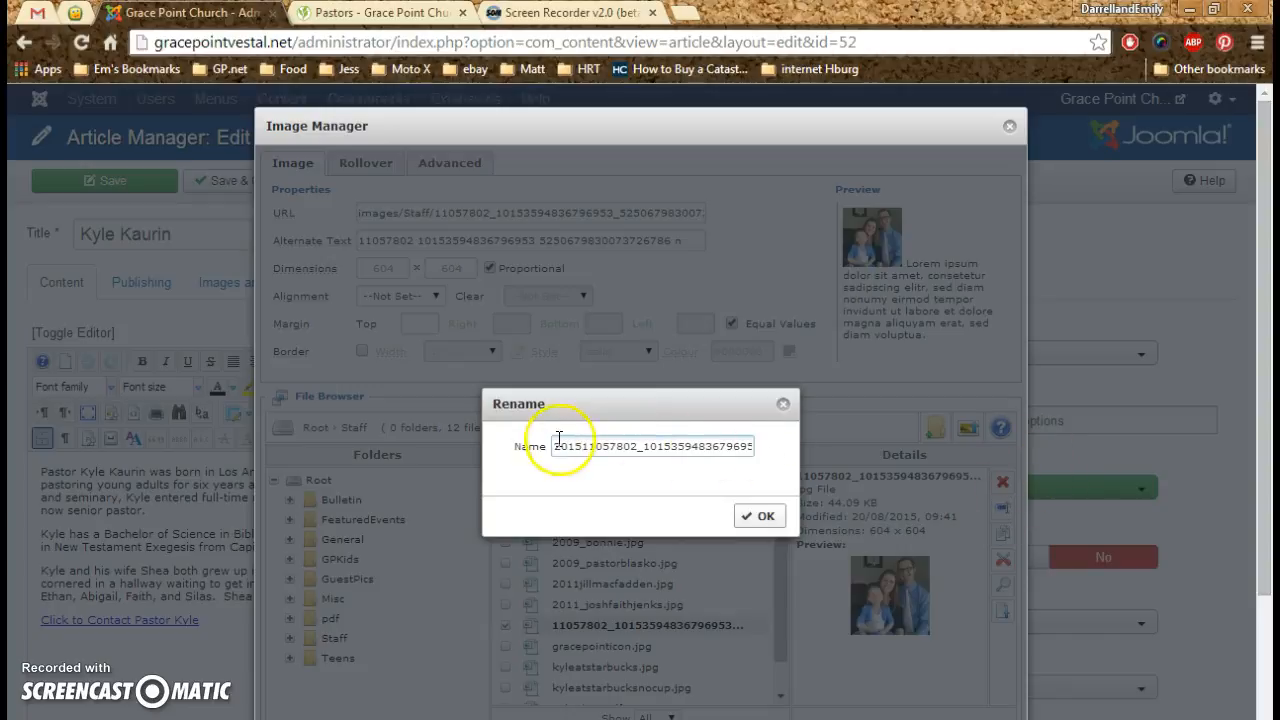
drag(553, 446, 868, 465)
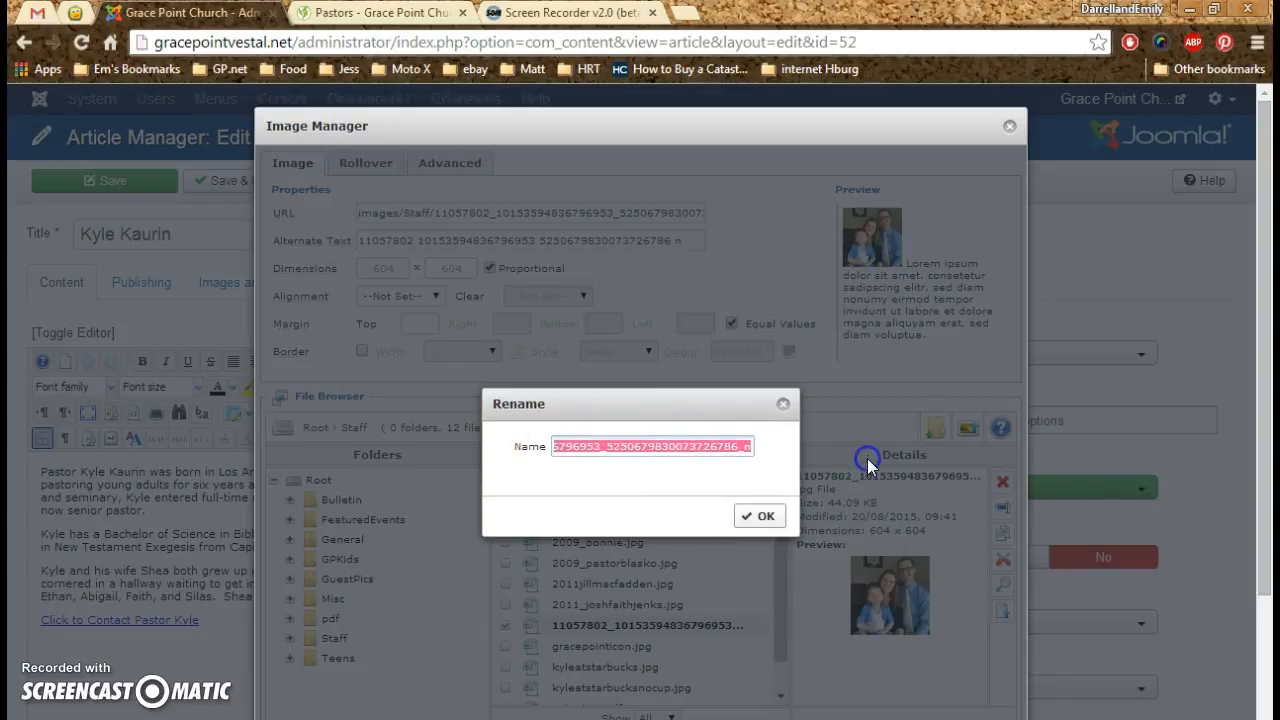
key(BackSpace)
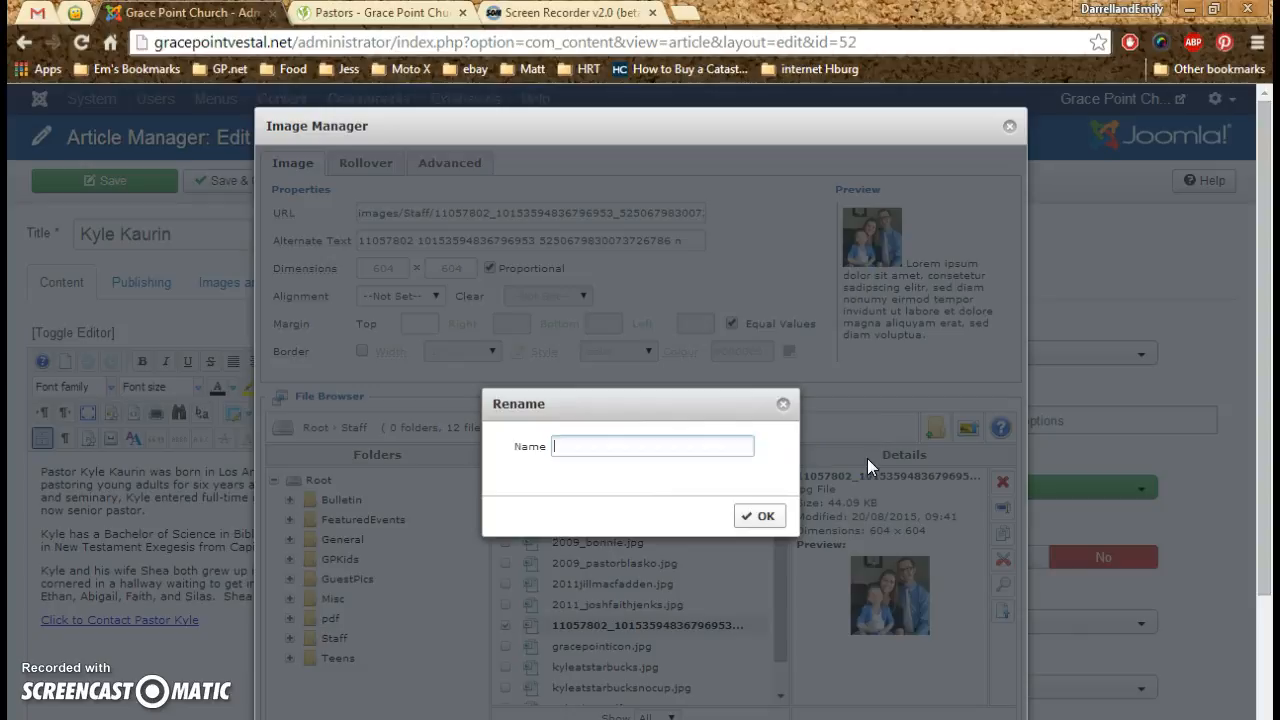
click(600, 448)
text(2015)
text(_)
text(Jenks)
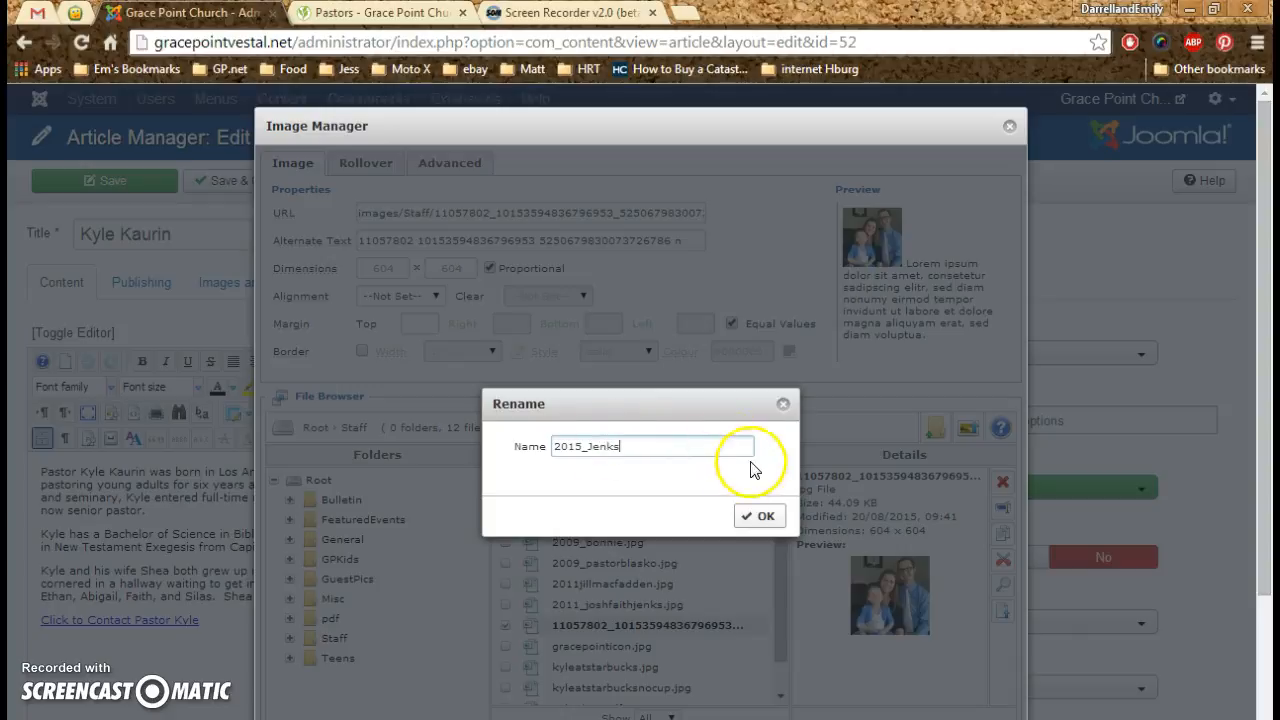
click(766, 517)
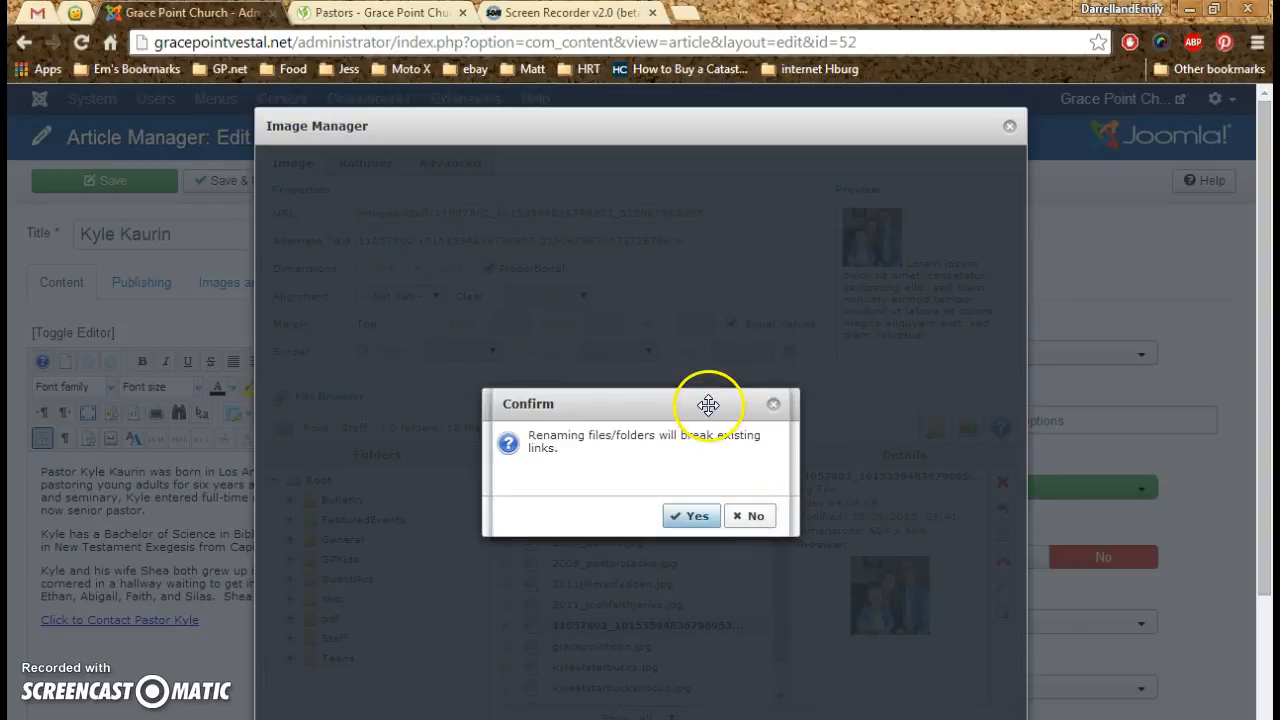
click(695, 528)
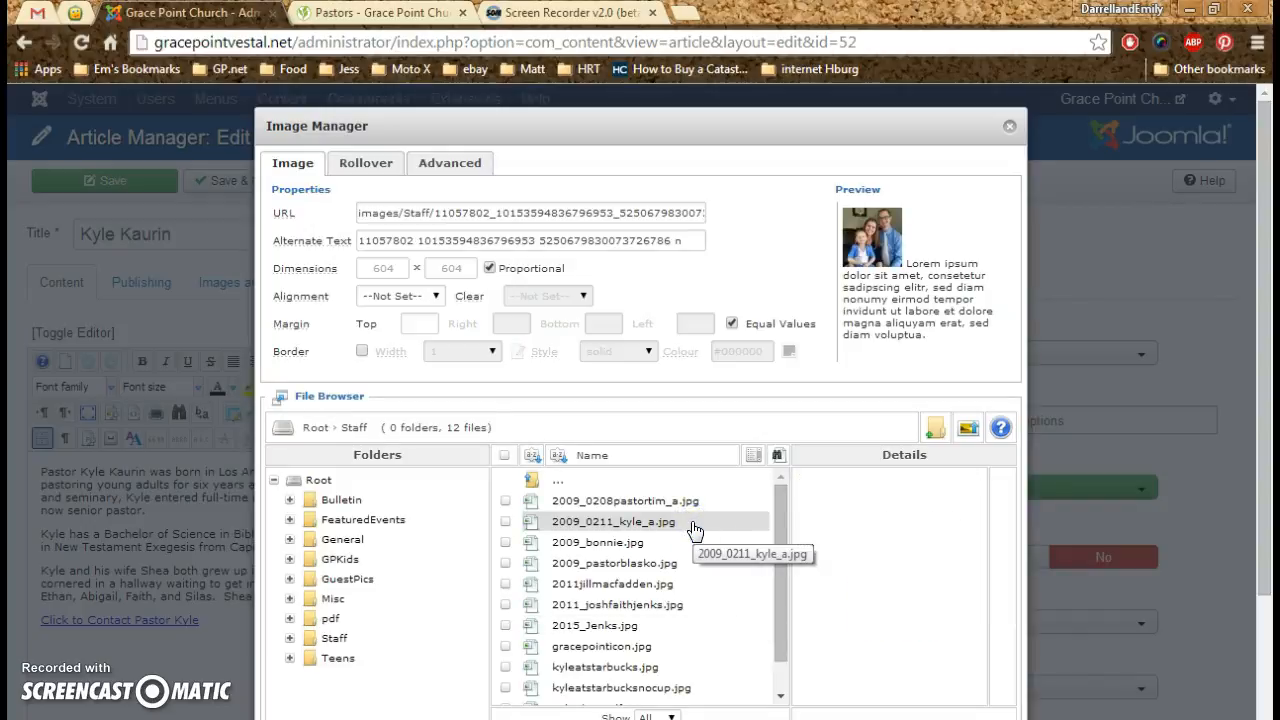
- Delete the outdated 2011 photo of the same couple from the Staff folder
click(640, 606)
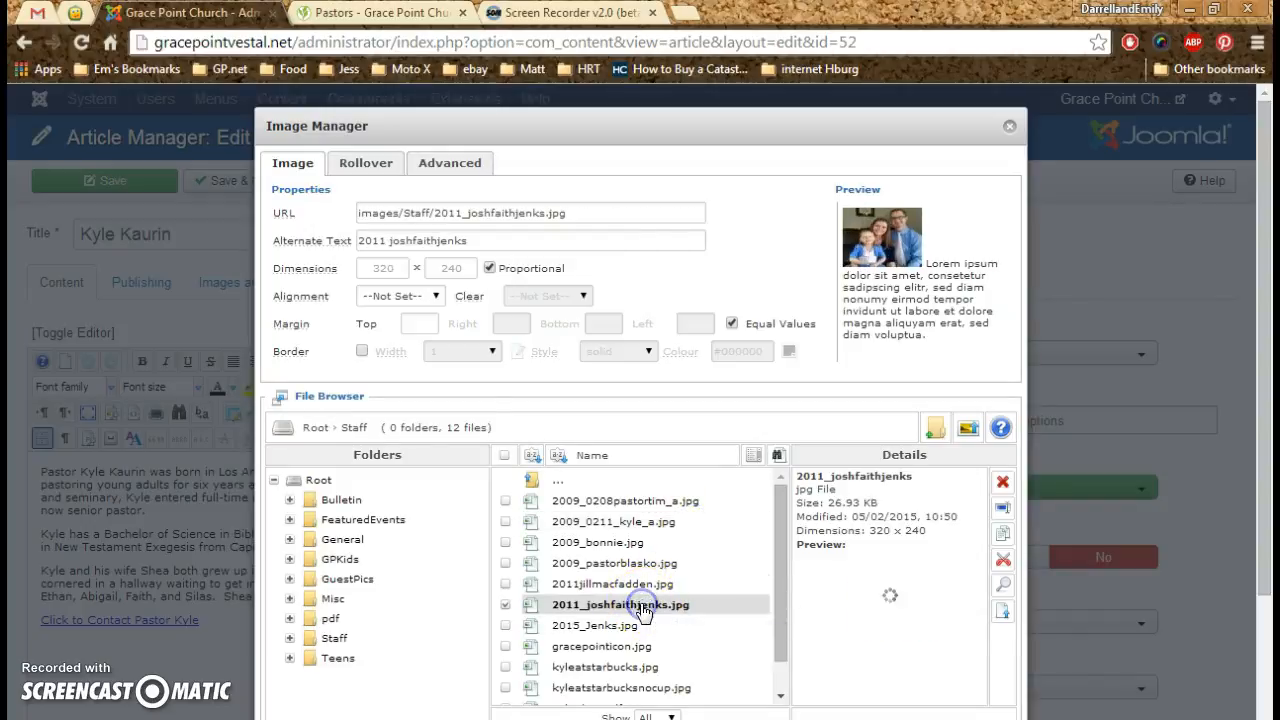
right_click(642, 613)
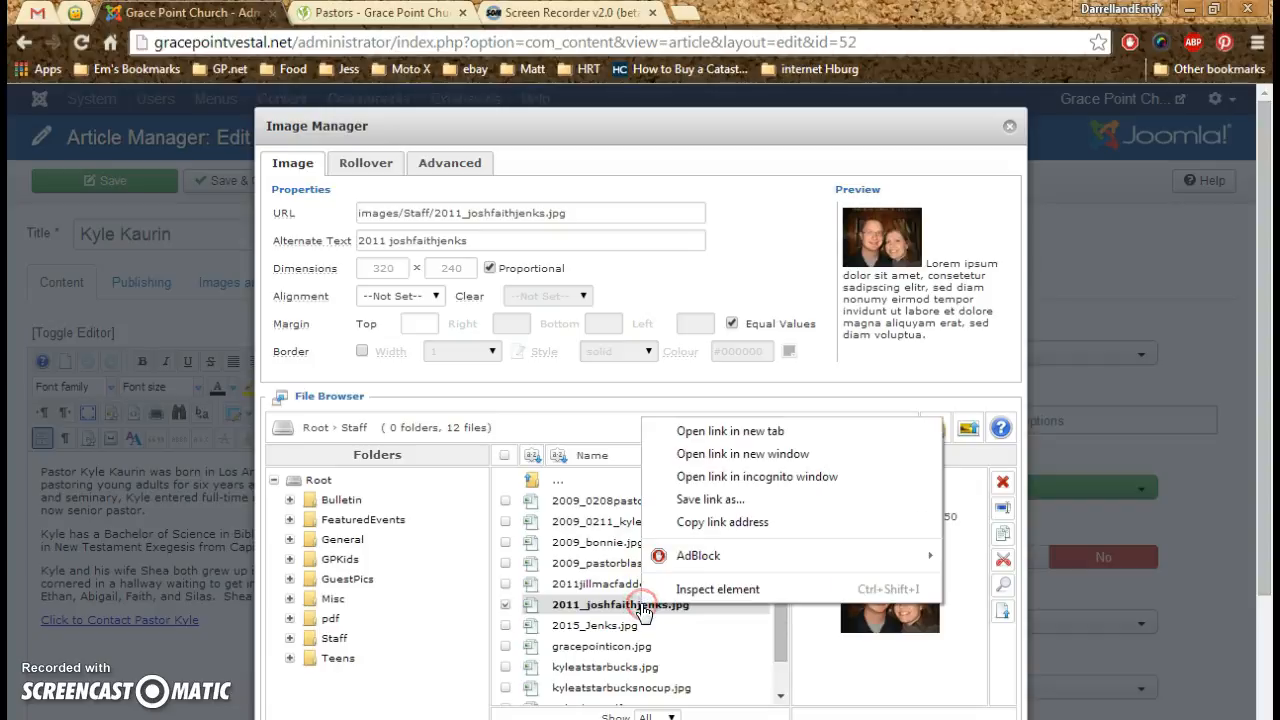
click(607, 606)
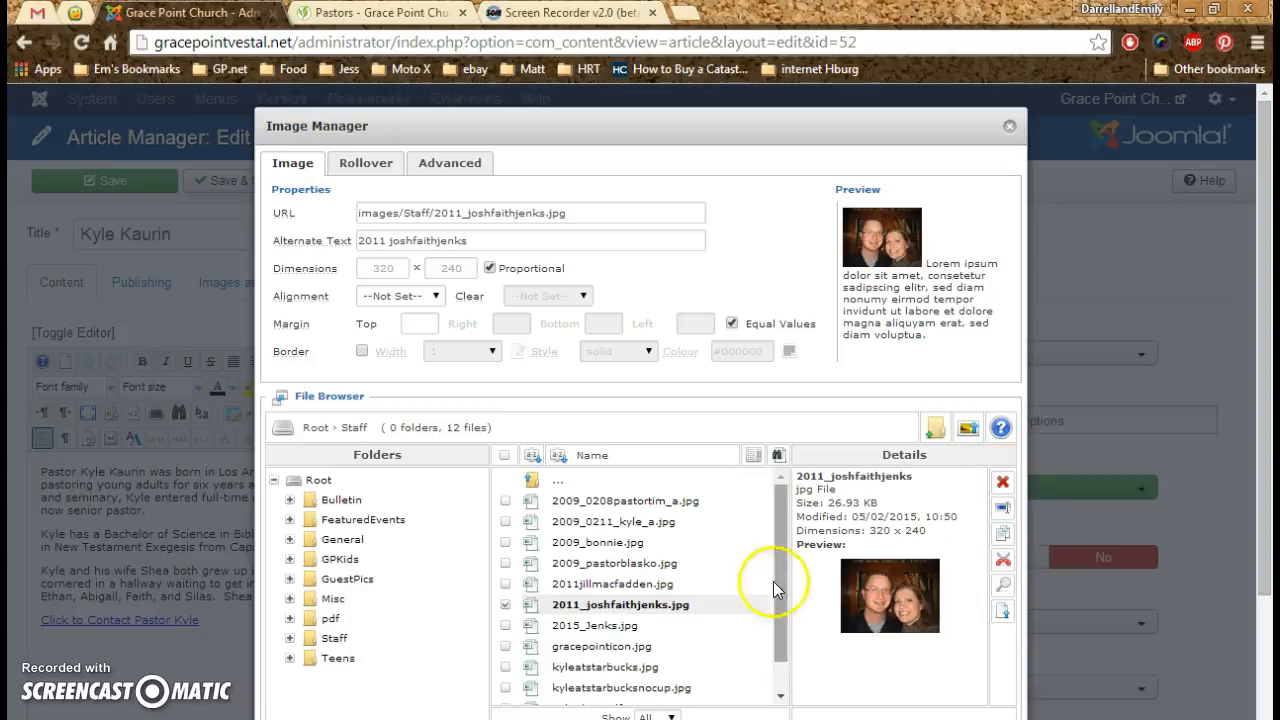
right_click(672, 606)
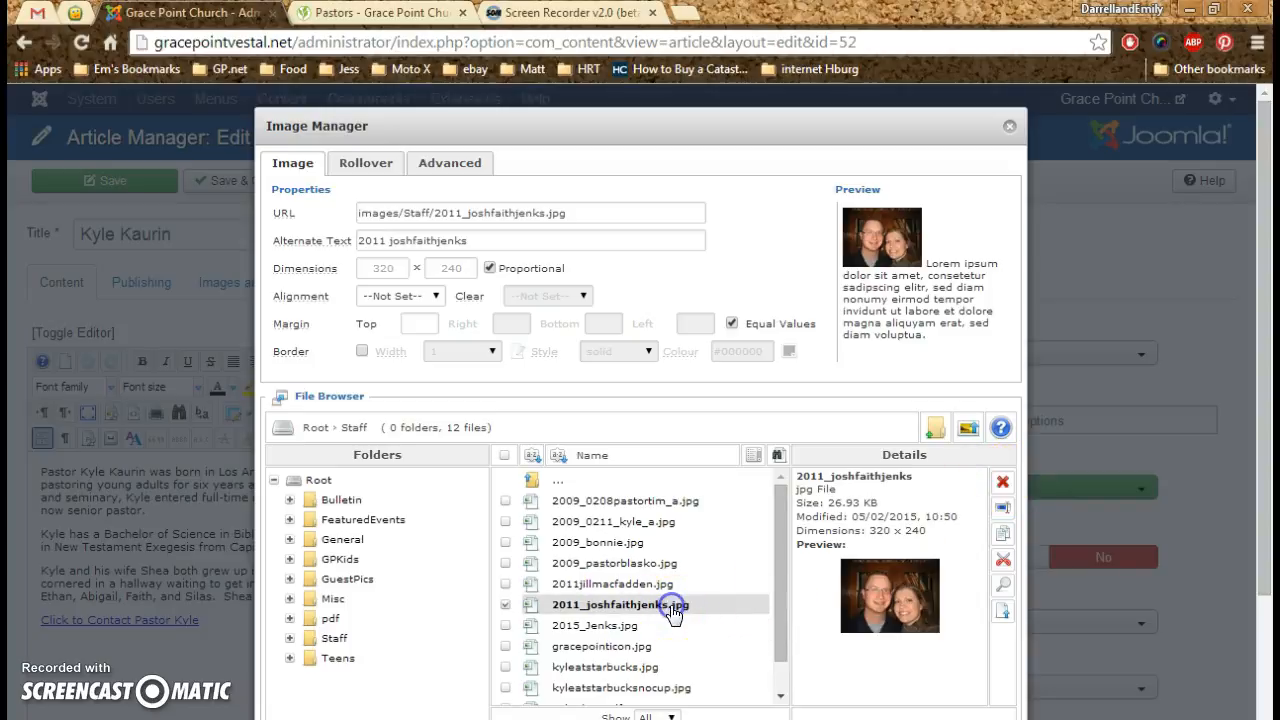
click(1001, 482)
click(699, 517)
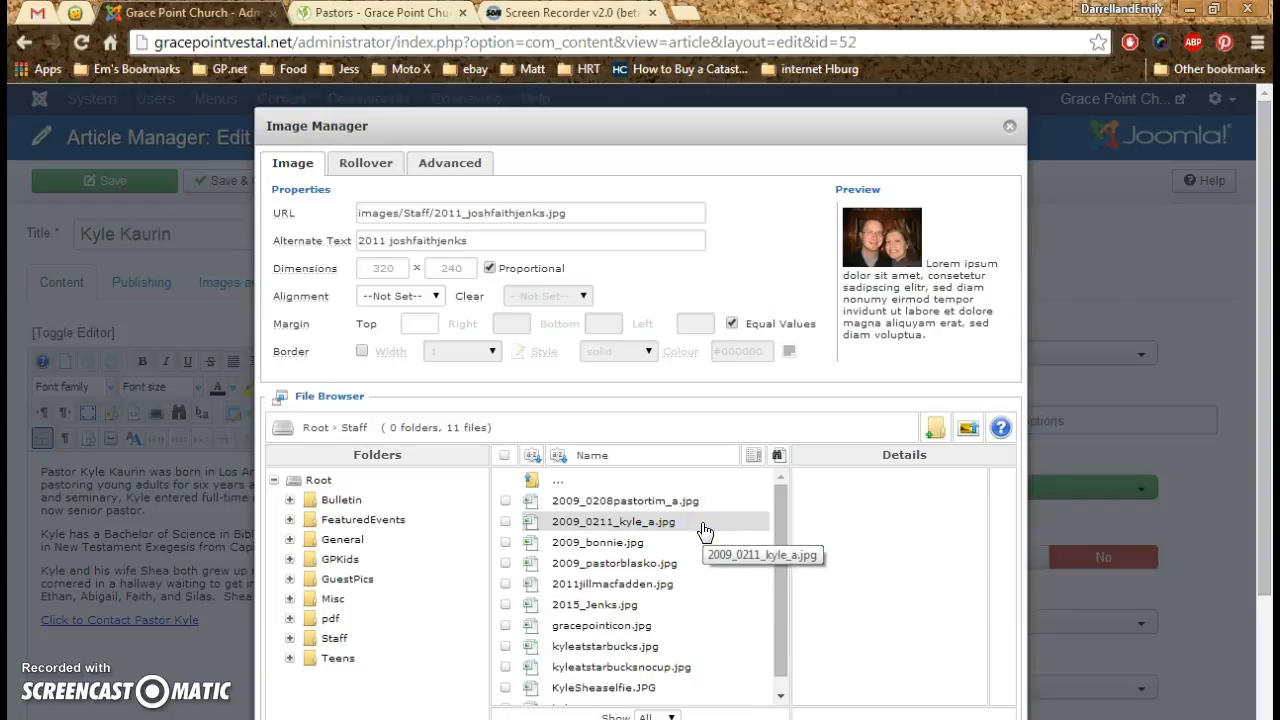
- Insert the pastor's 2009_0211 portrait into the article with Left alignment and an equal margin of 5 on all sides
click(620, 522)
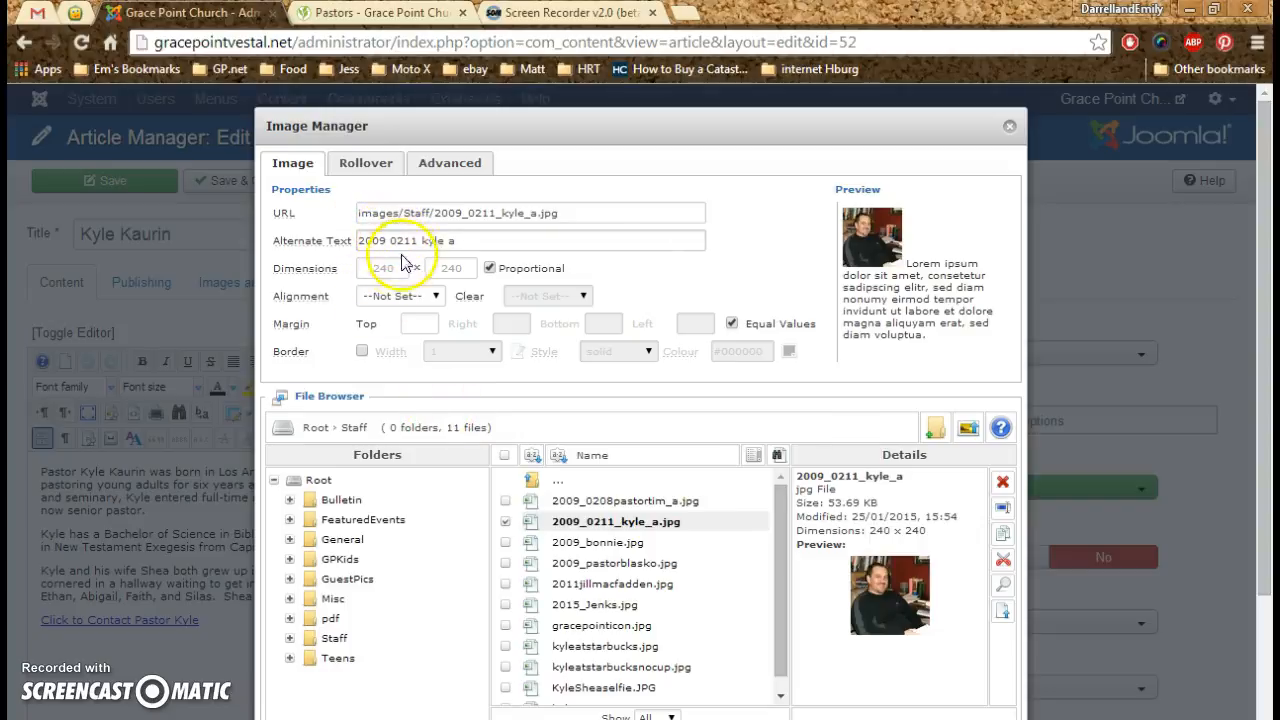
click(435, 297)
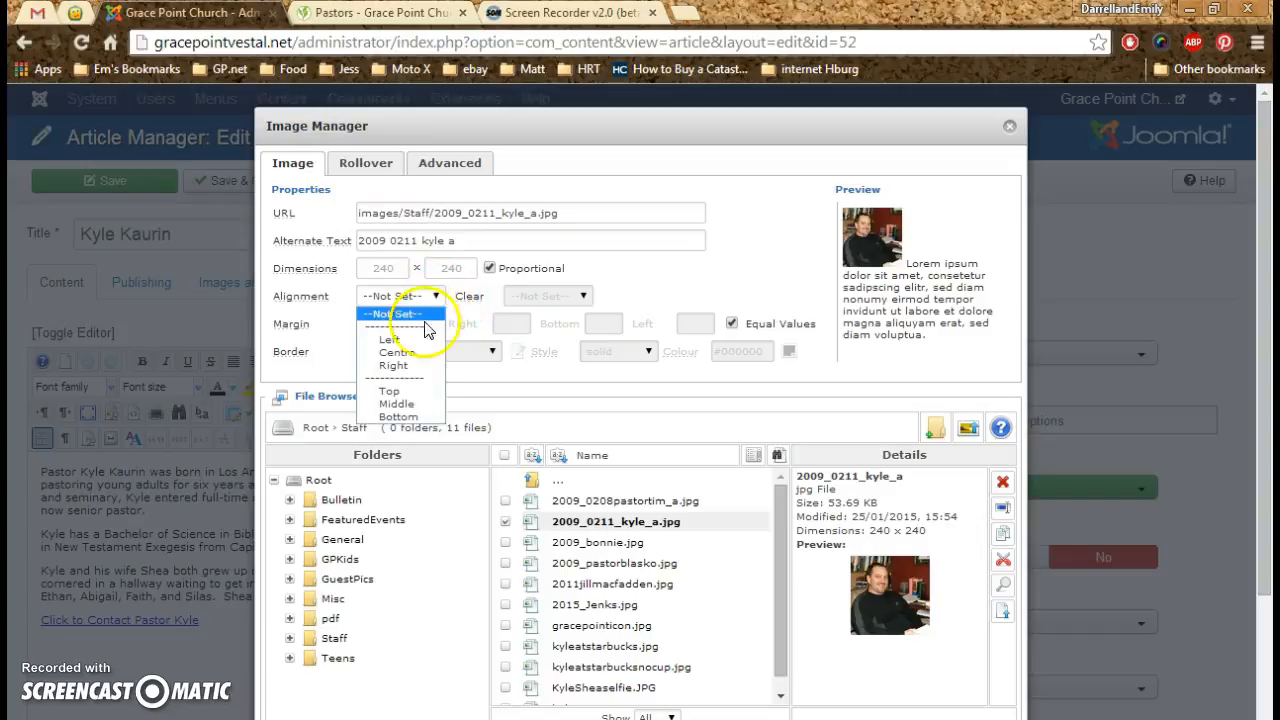
click(390, 342)
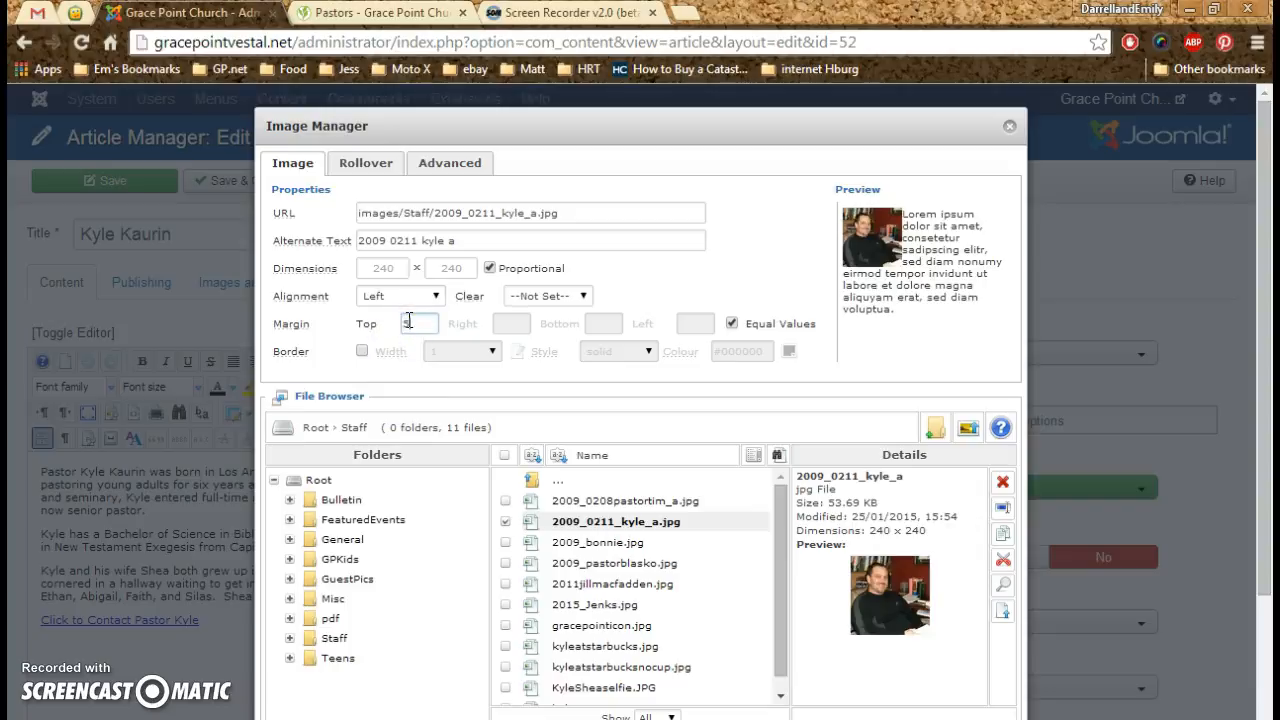
click(733, 324)
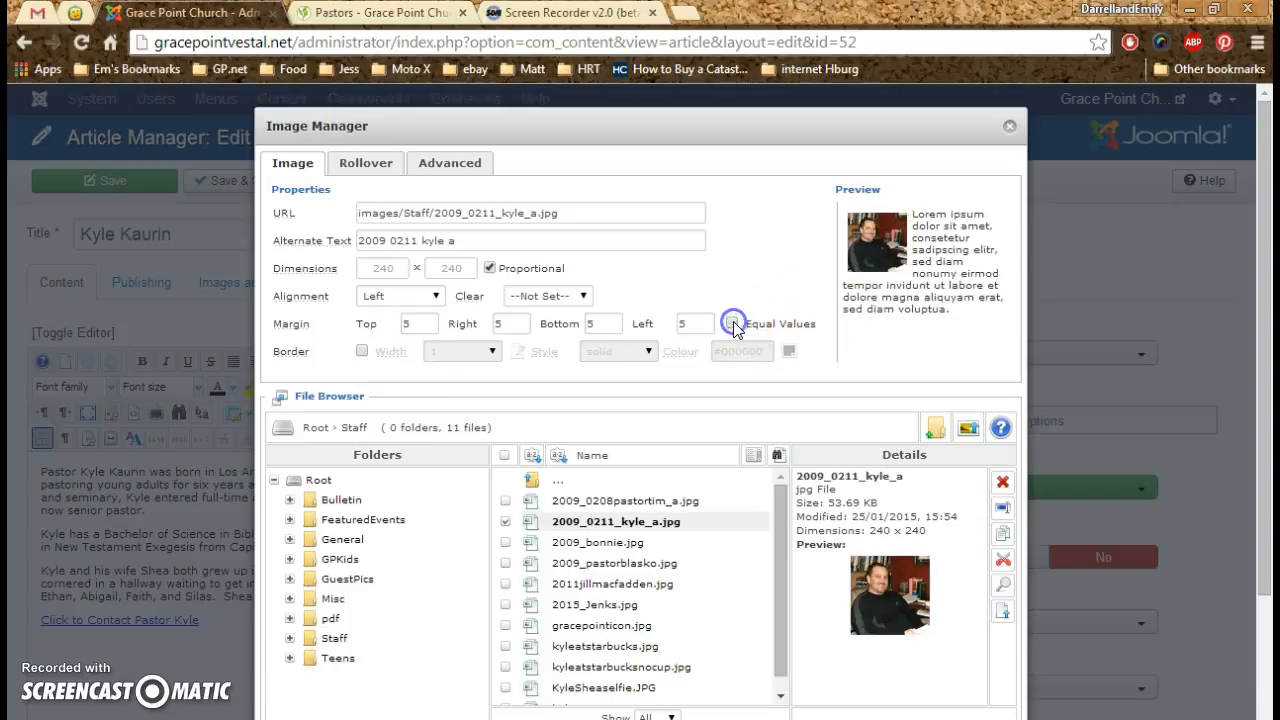
click(733, 324)
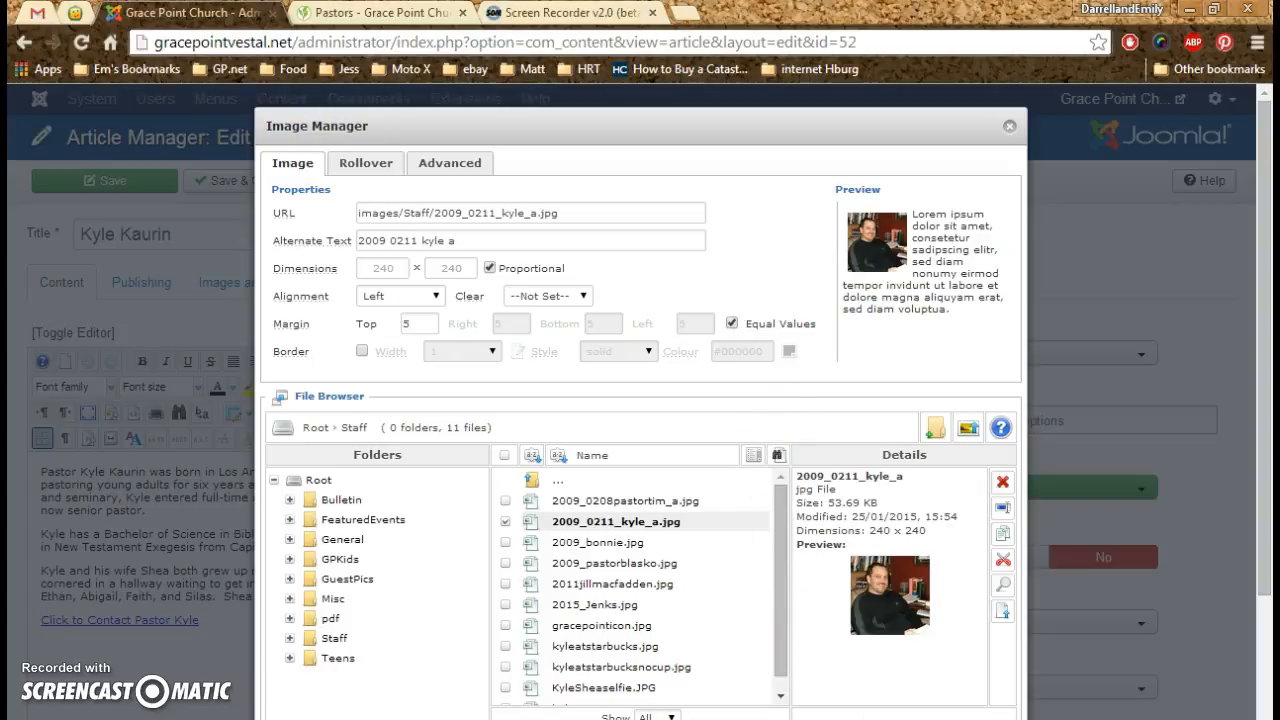
click(885, 718)
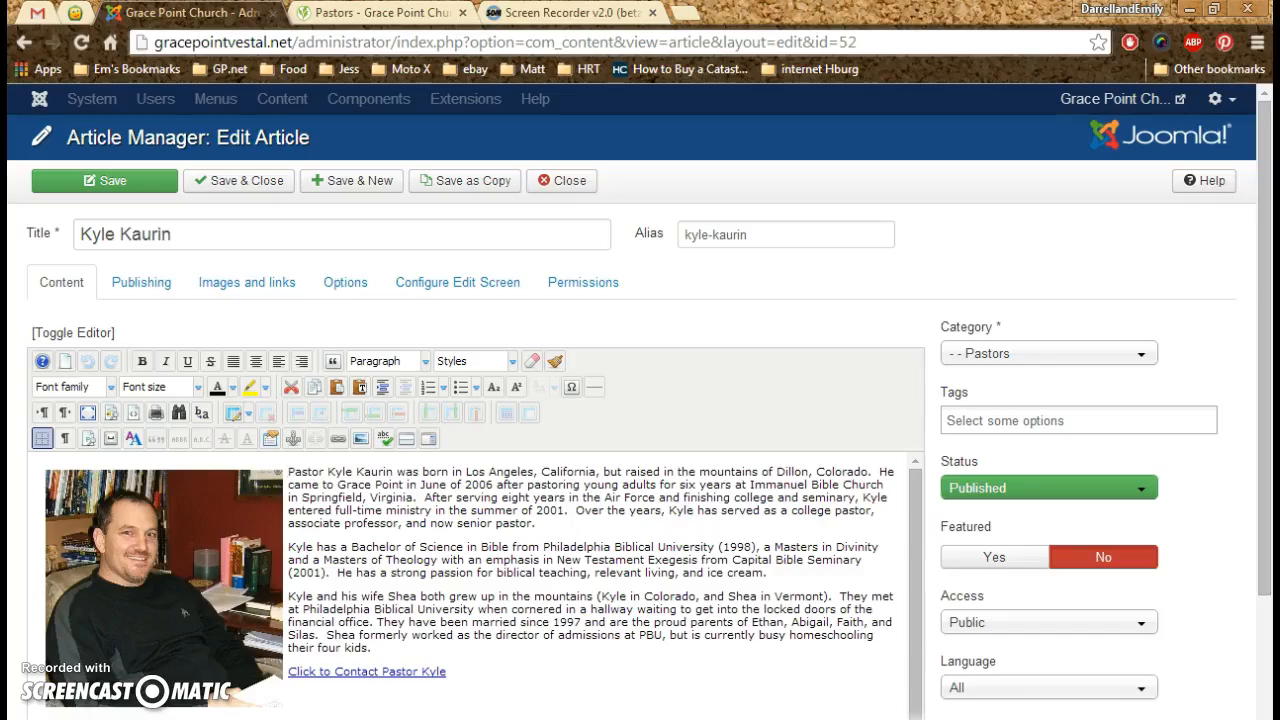
scroll(392, 515, down, 1)
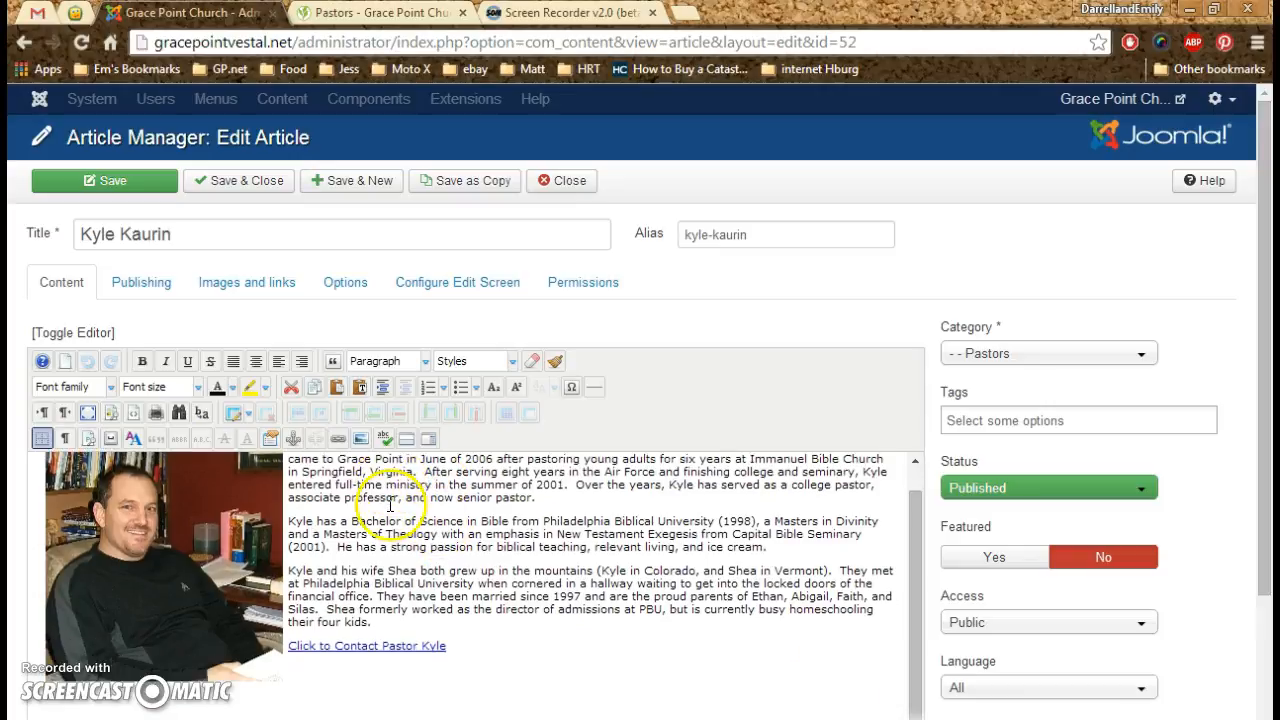
scroll(397, 537, up, 1)
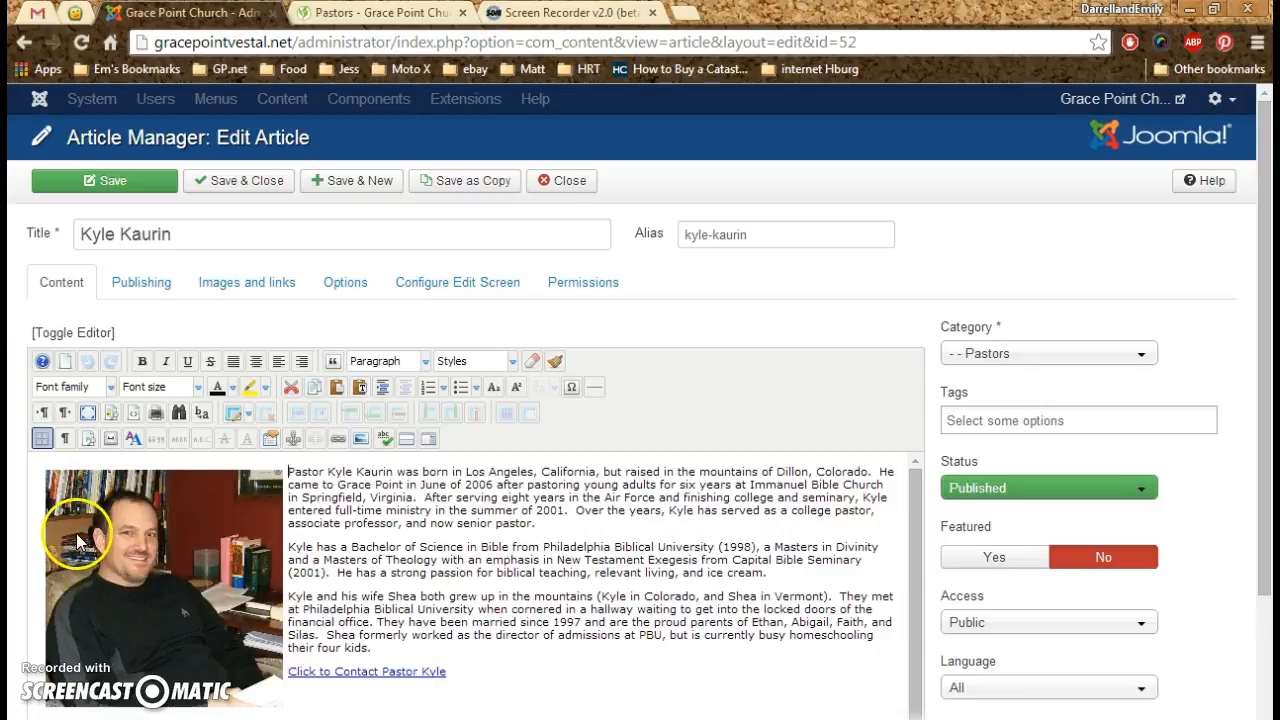
- Check the inserted portrait in the article text, and save and close the pastor's article
click(126, 559)
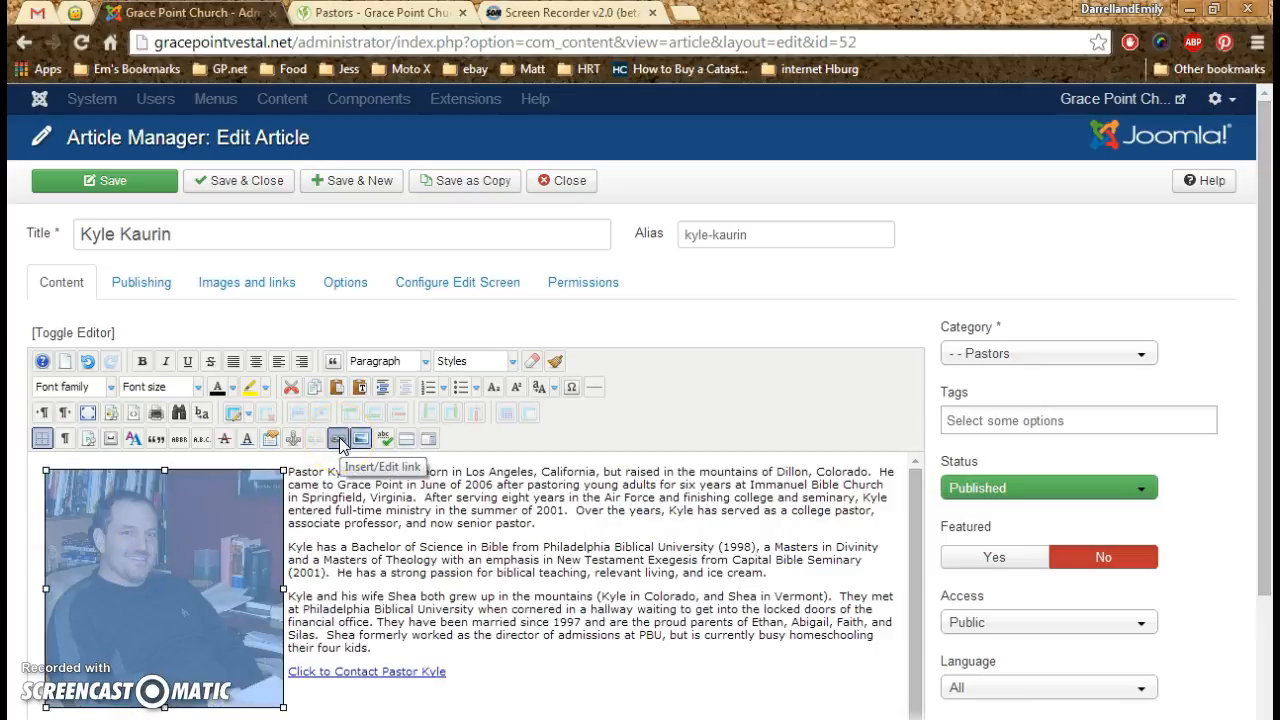
click(157, 587)
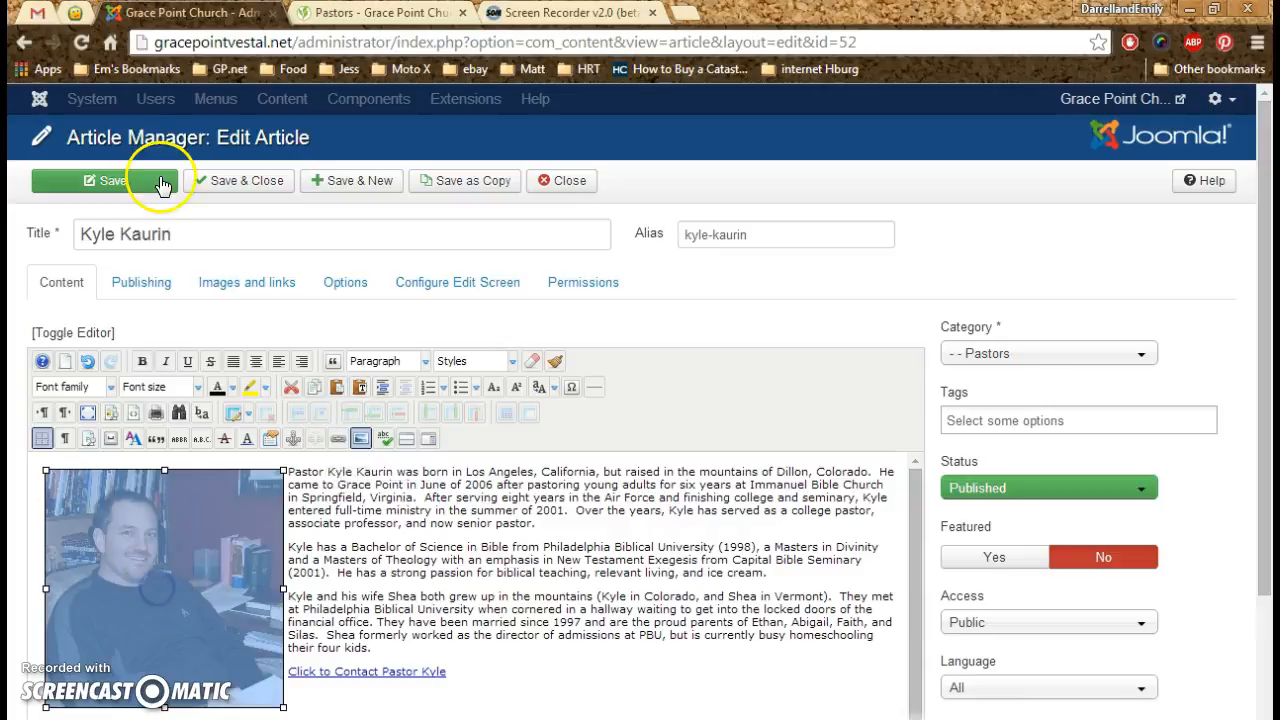
click(668, 662)
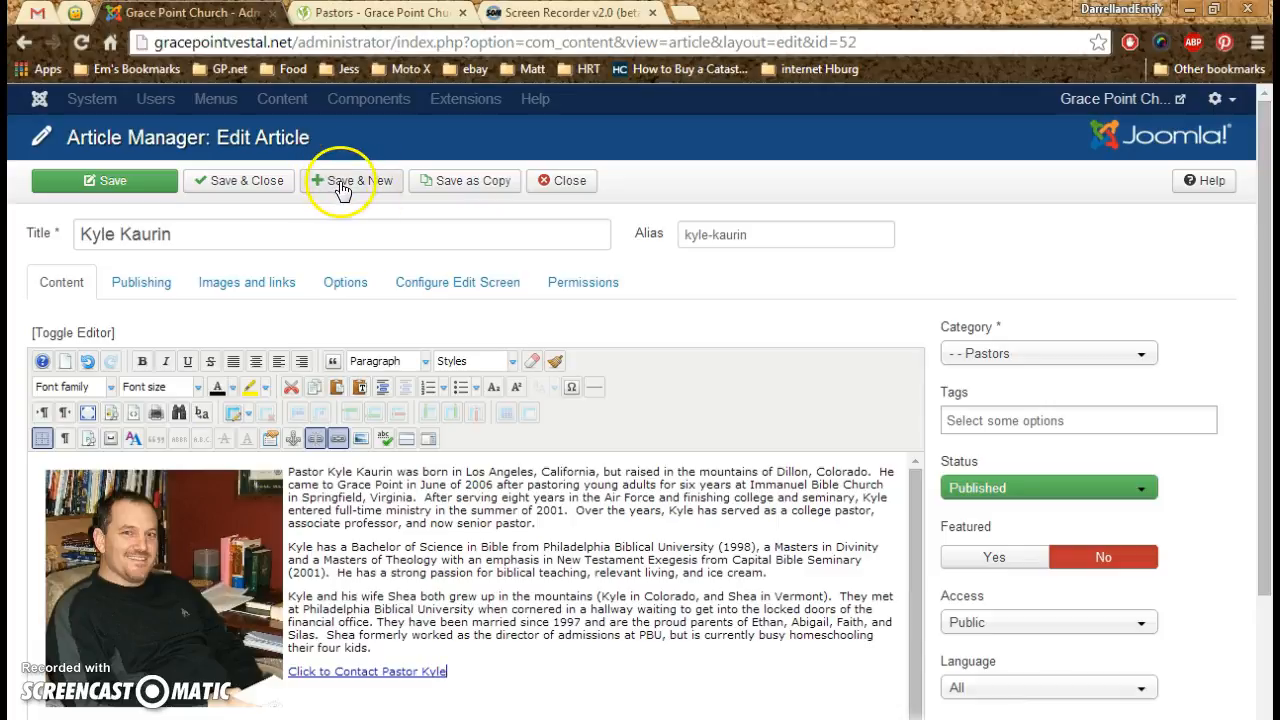
click(247, 186)
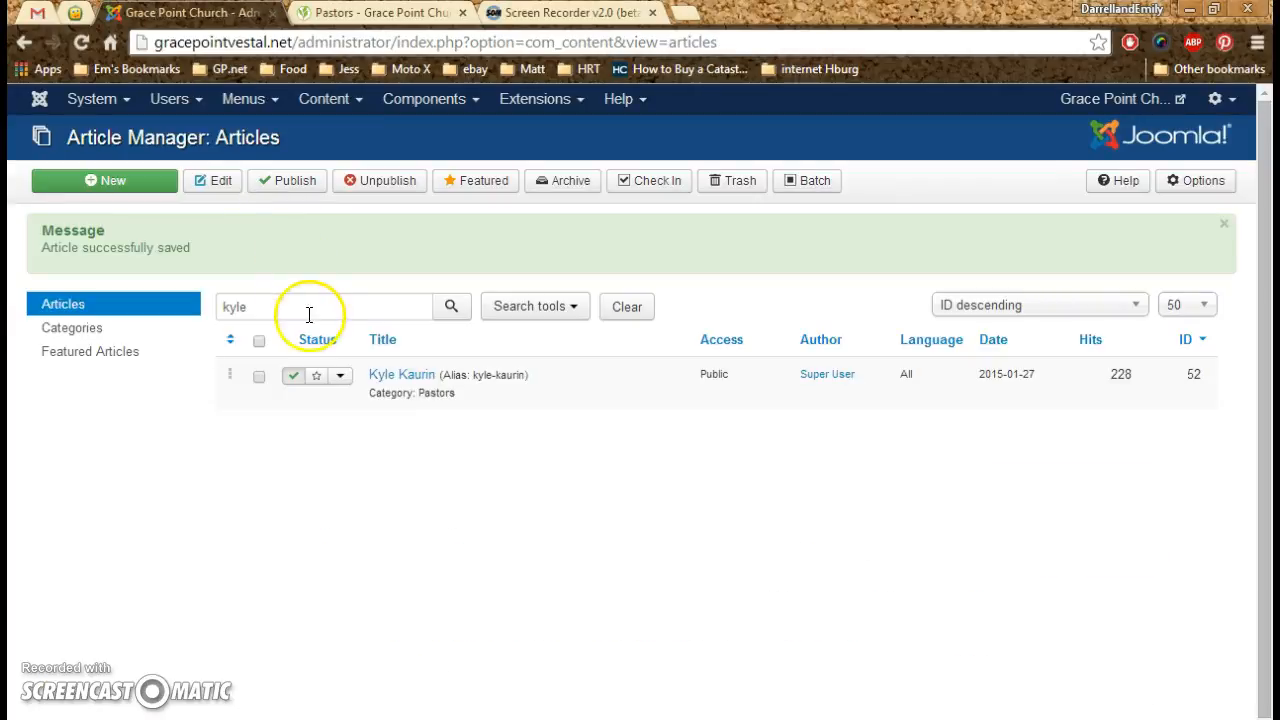
- Try to replace the article search term with the associate pastor's surname and reload the unfiltered article list
drag(271, 308, 196, 318)
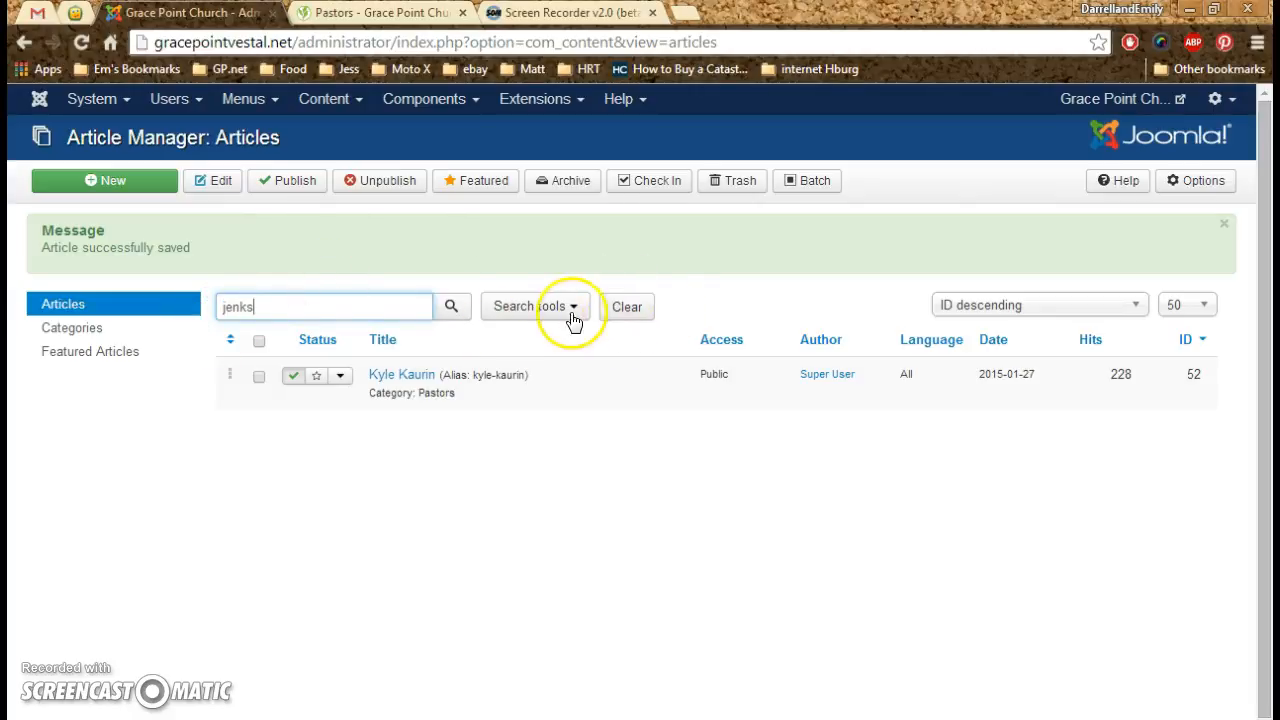
click(510, 316)
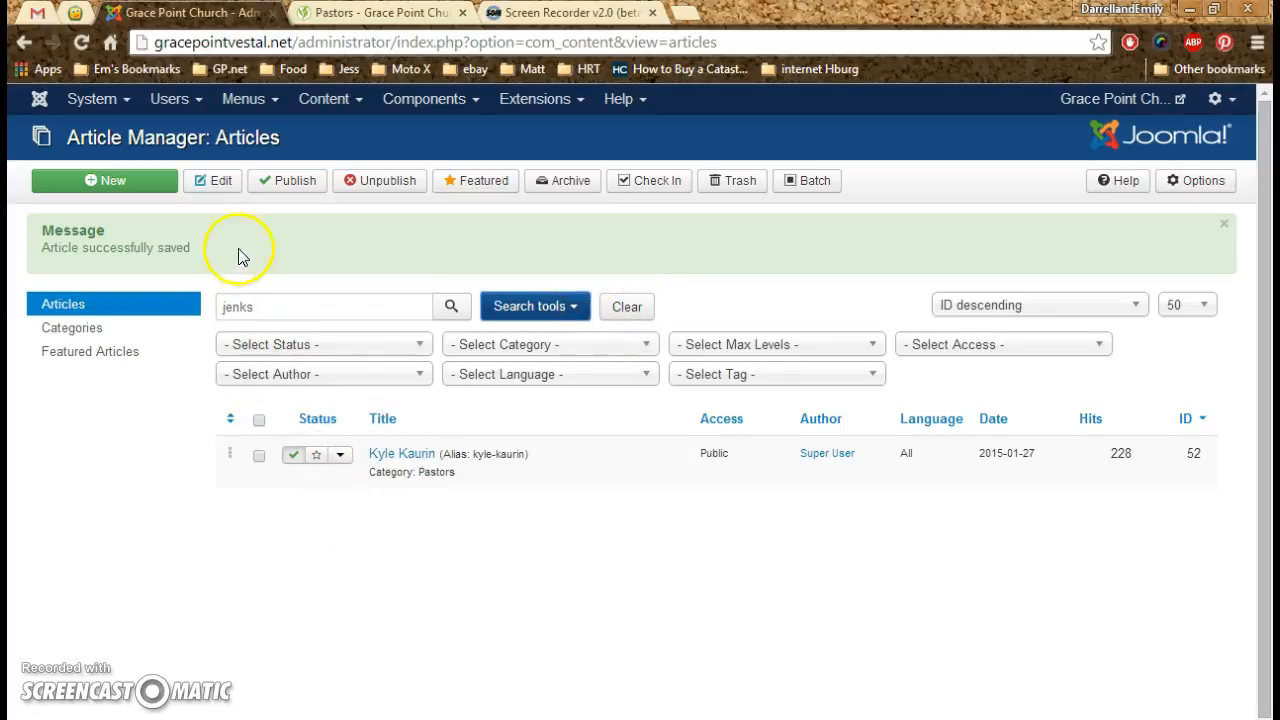
click(58, 312)
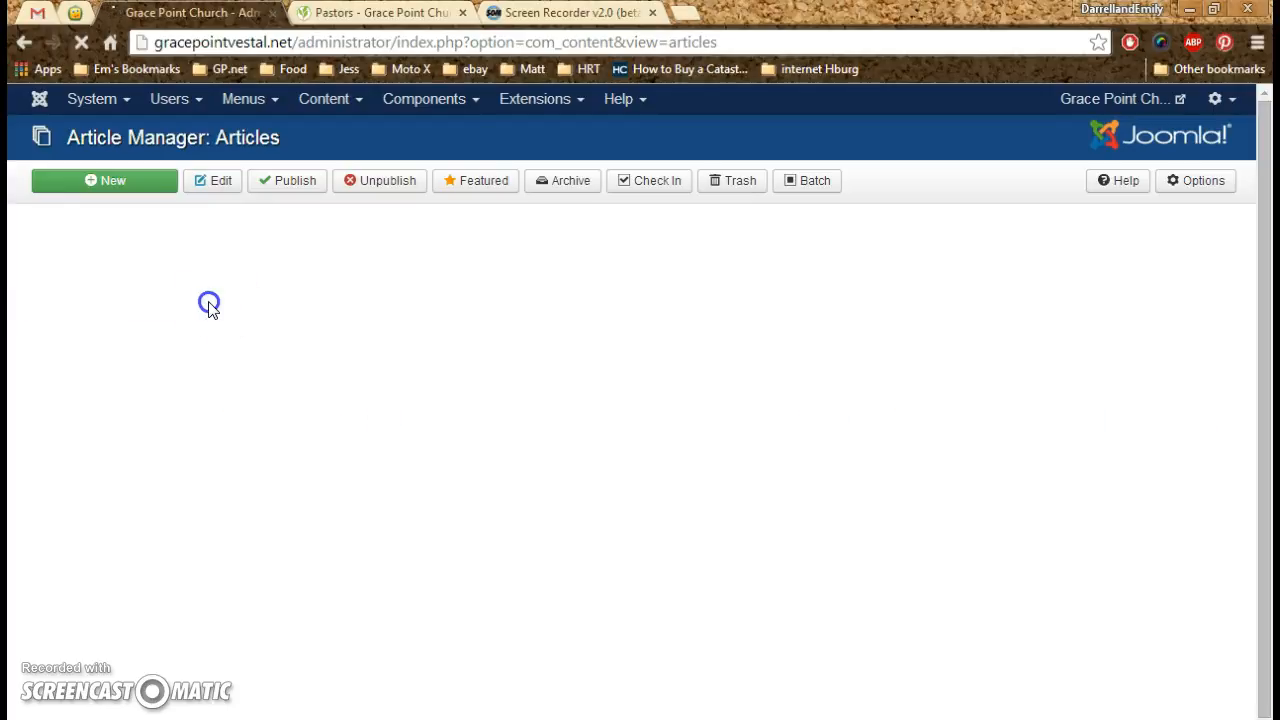
drag(257, 230, 200, 229)
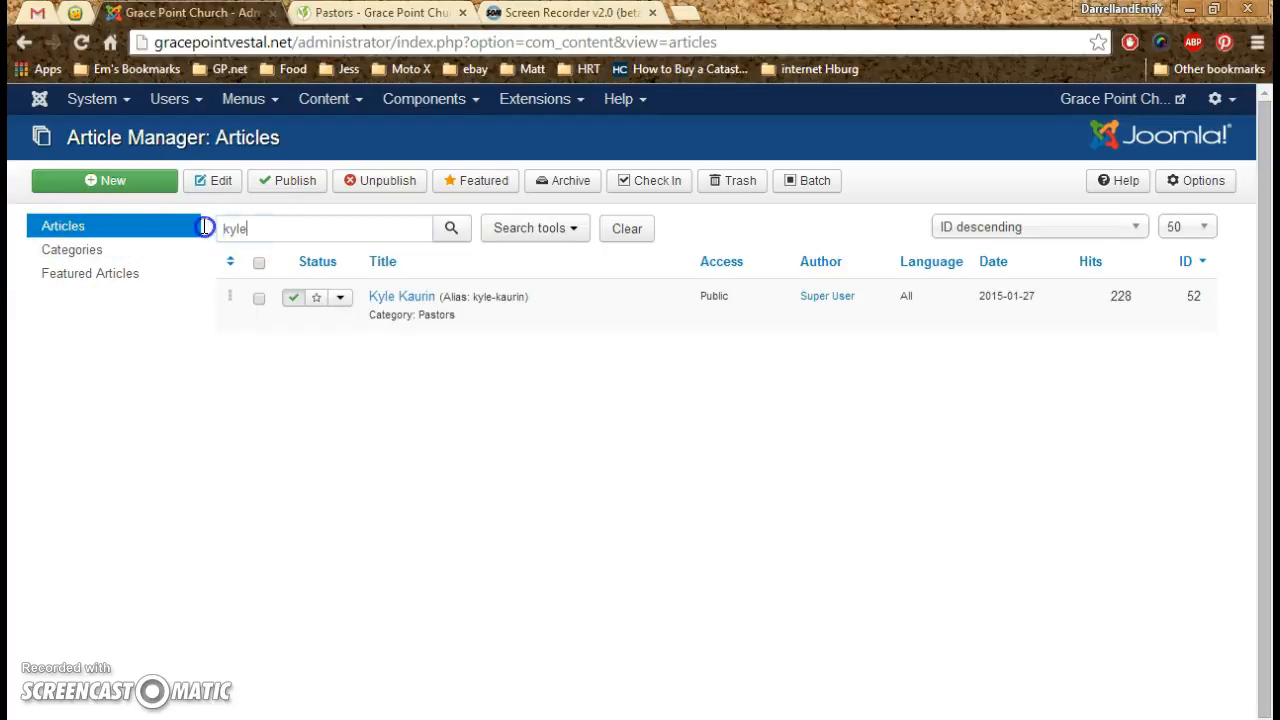
key(BackSpace)
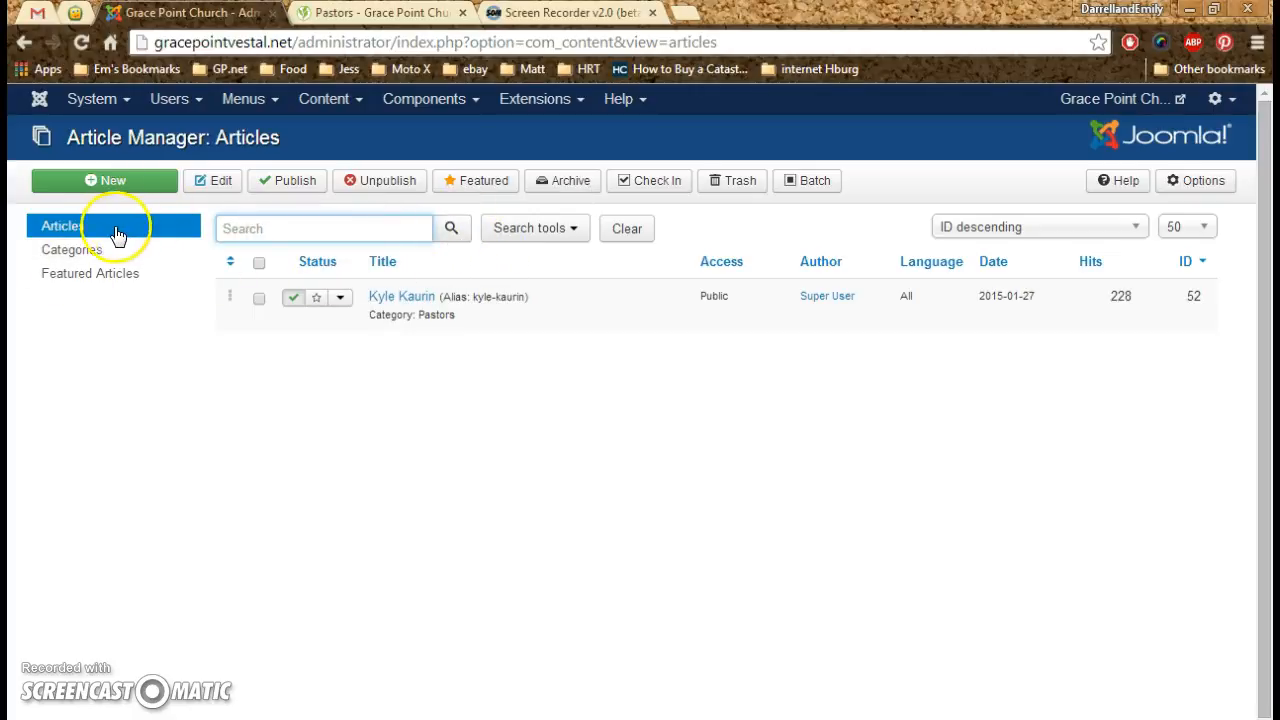
click(73, 230)
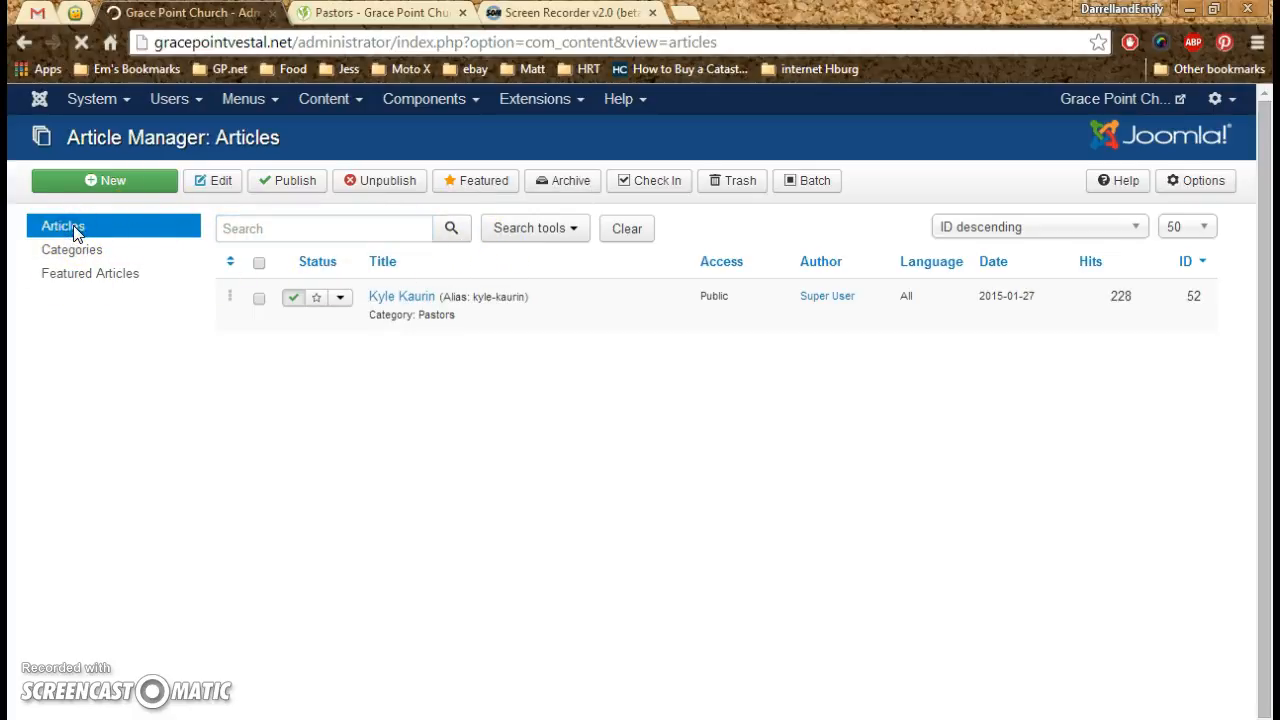
click(208, 230)
double_click(208, 230)
scroll(175, 240, down, 1)
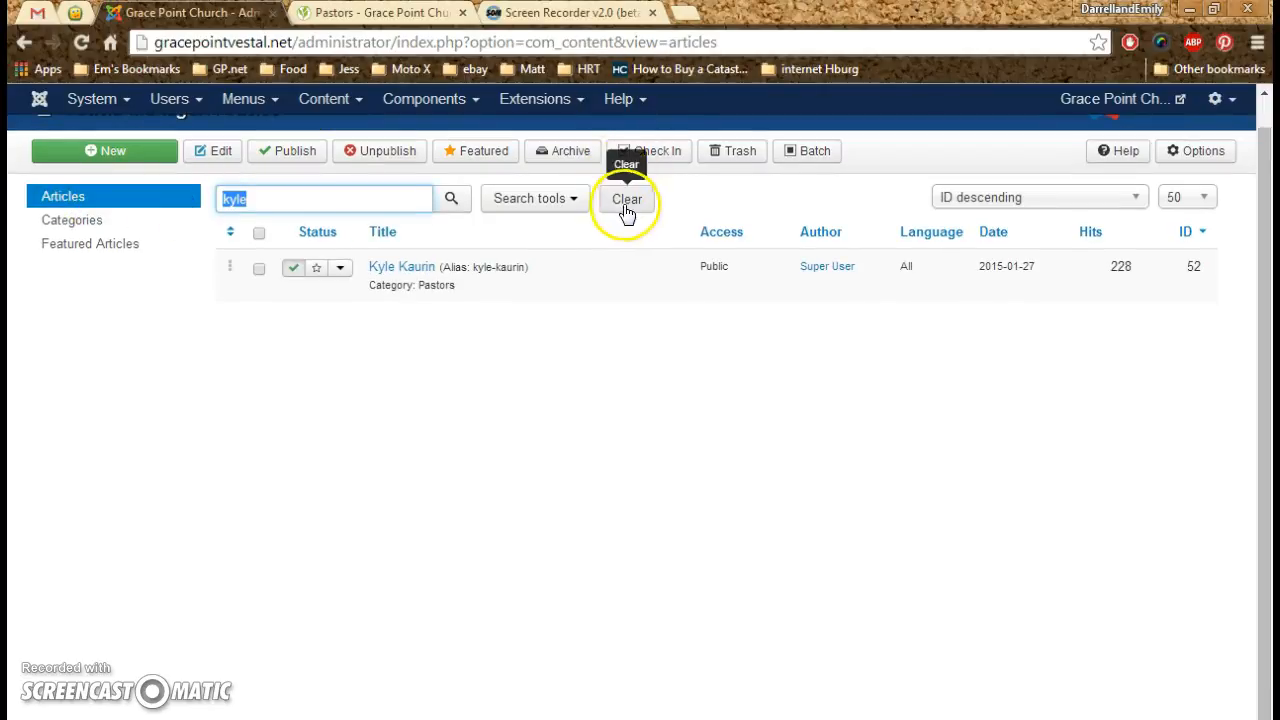
- Clear the article search filter, search for the associate pastor's surname and open that pastor's article for editing
click(624, 202)
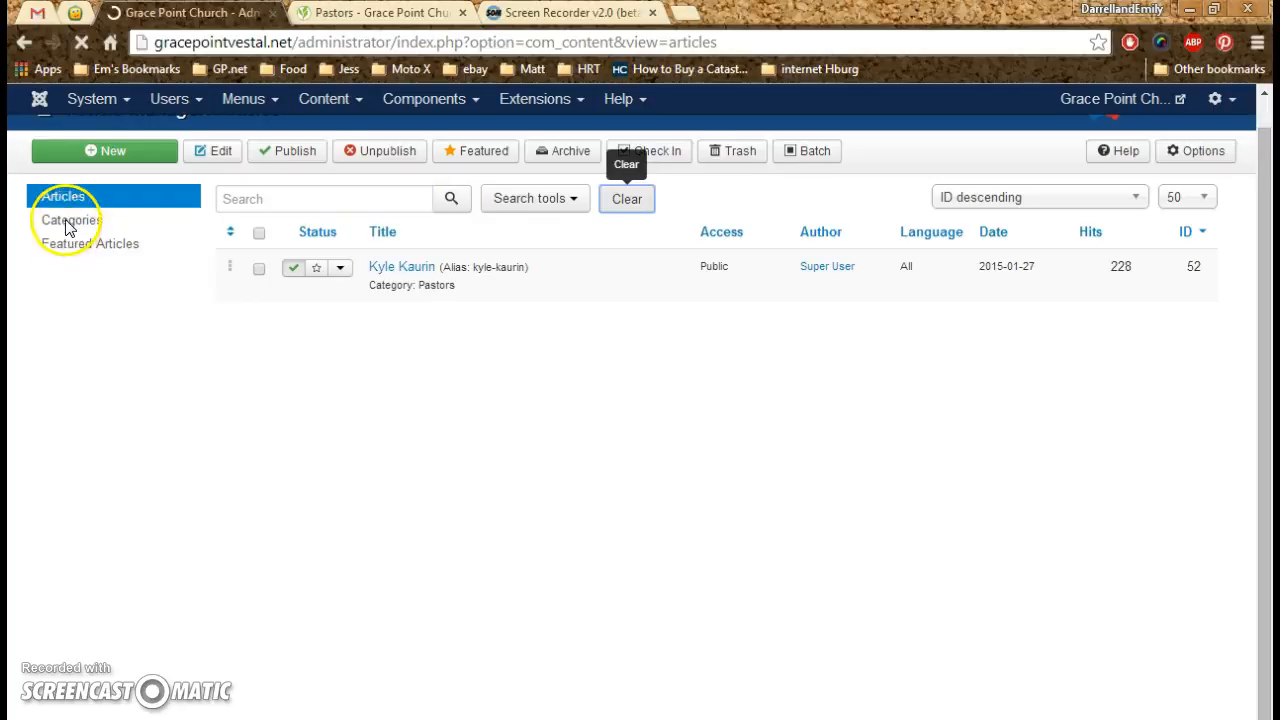
click(257, 227)
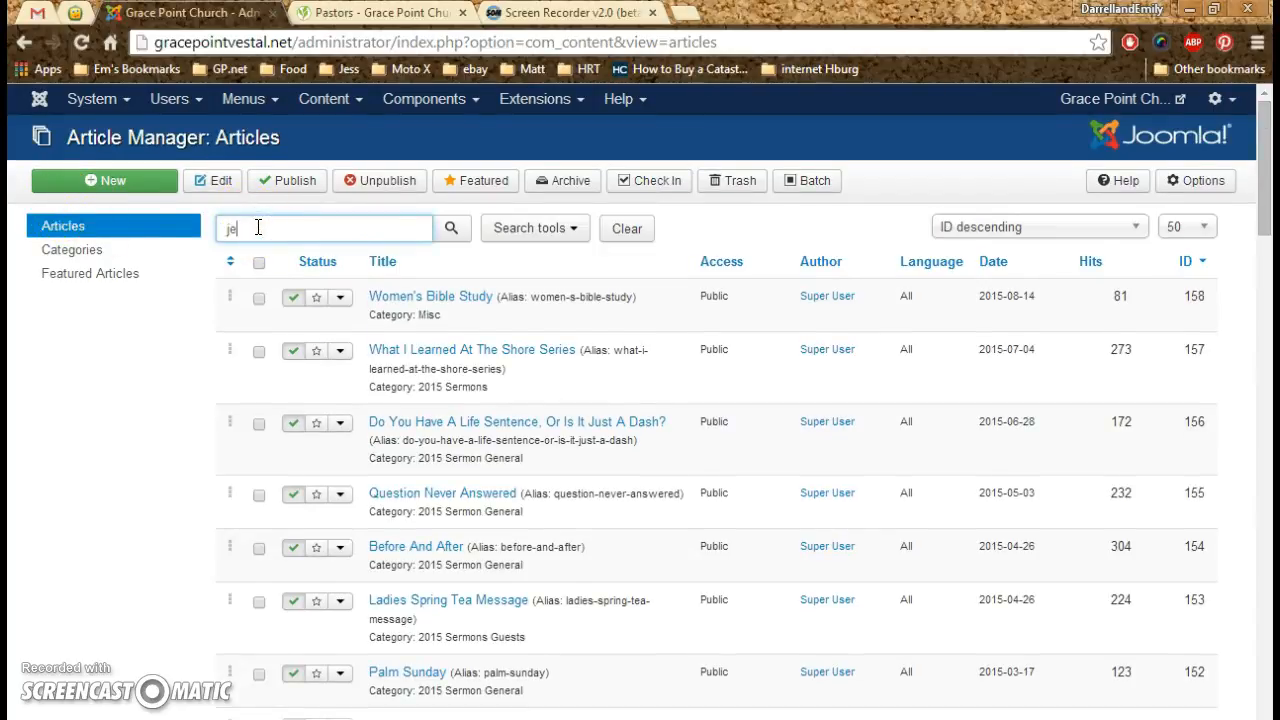
click(452, 229)
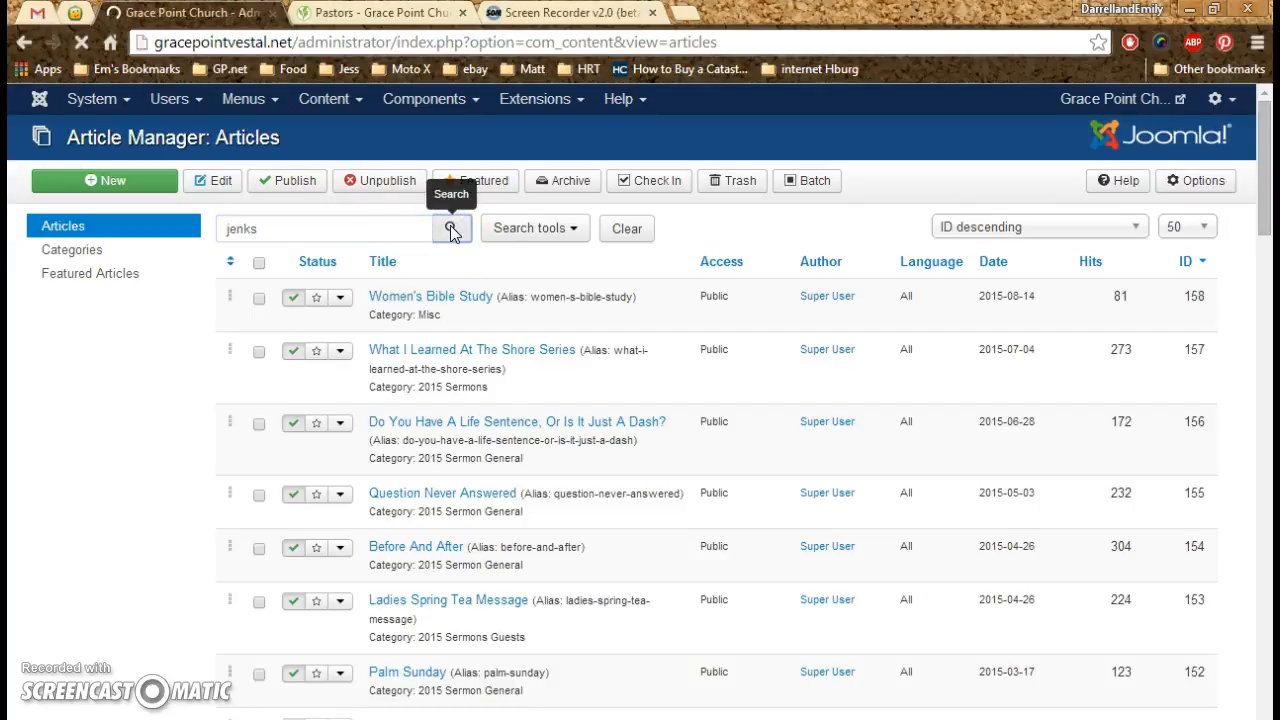
click(392, 306)
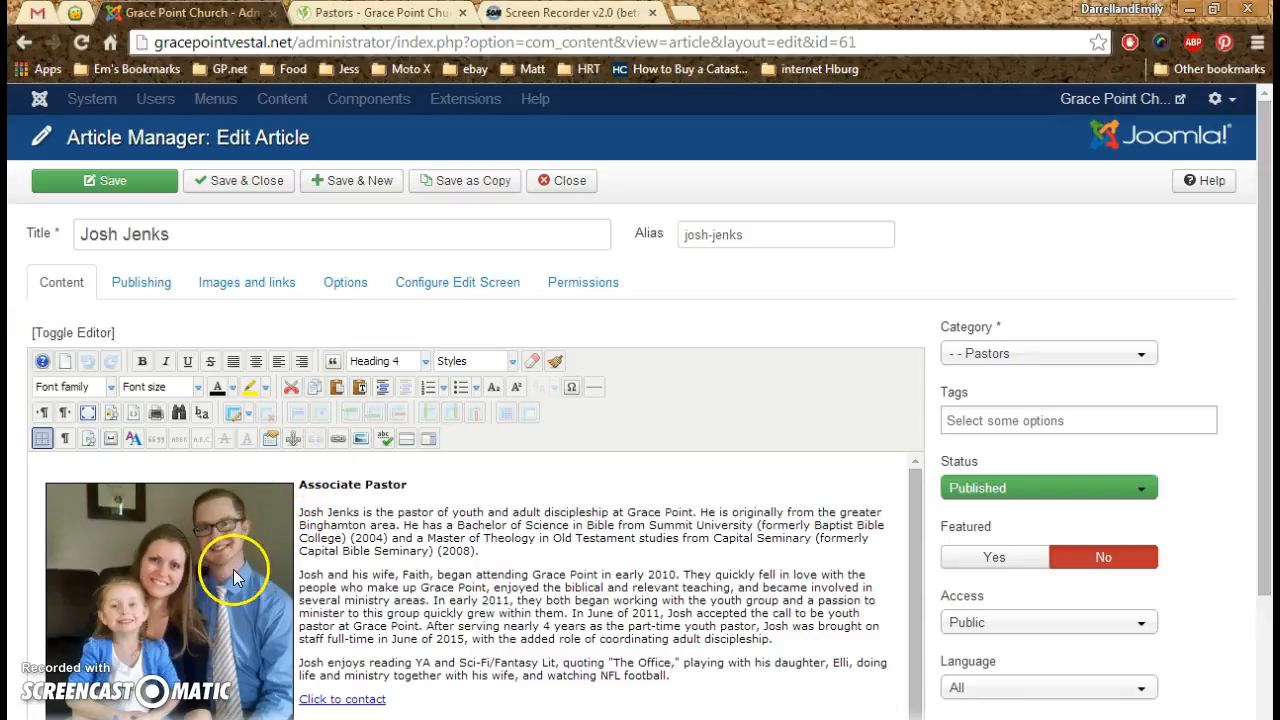
- Relink the article's family photo to the renamed 2015 family image in the Staff folder, clearing the old numeric alternate text
click(185, 628)
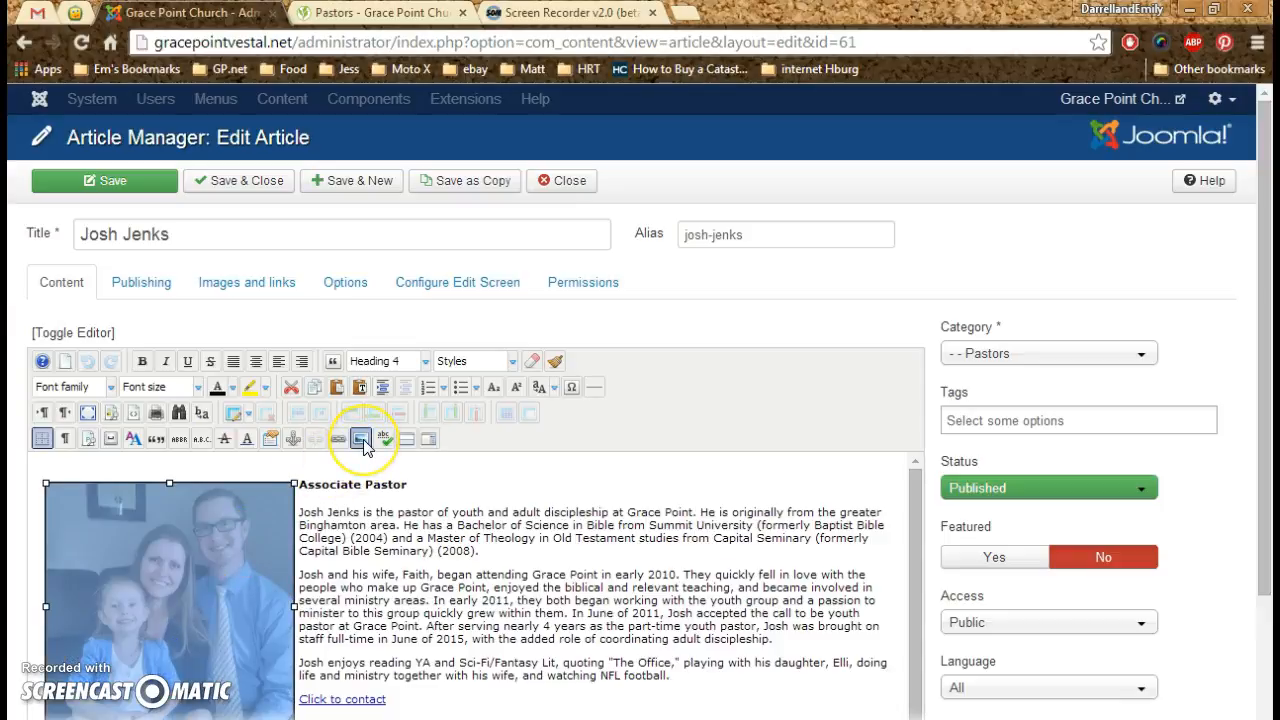
click(361, 439)
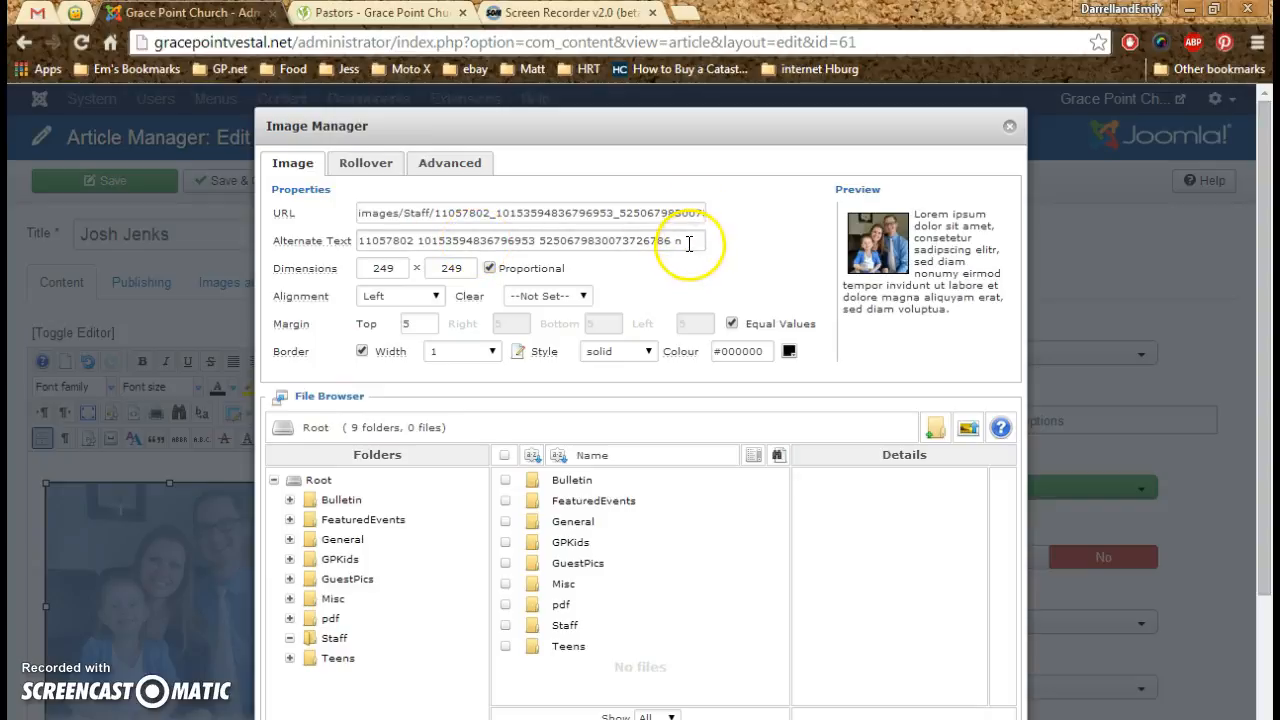
drag(698, 241, 233, 240)
key(BackSpace)
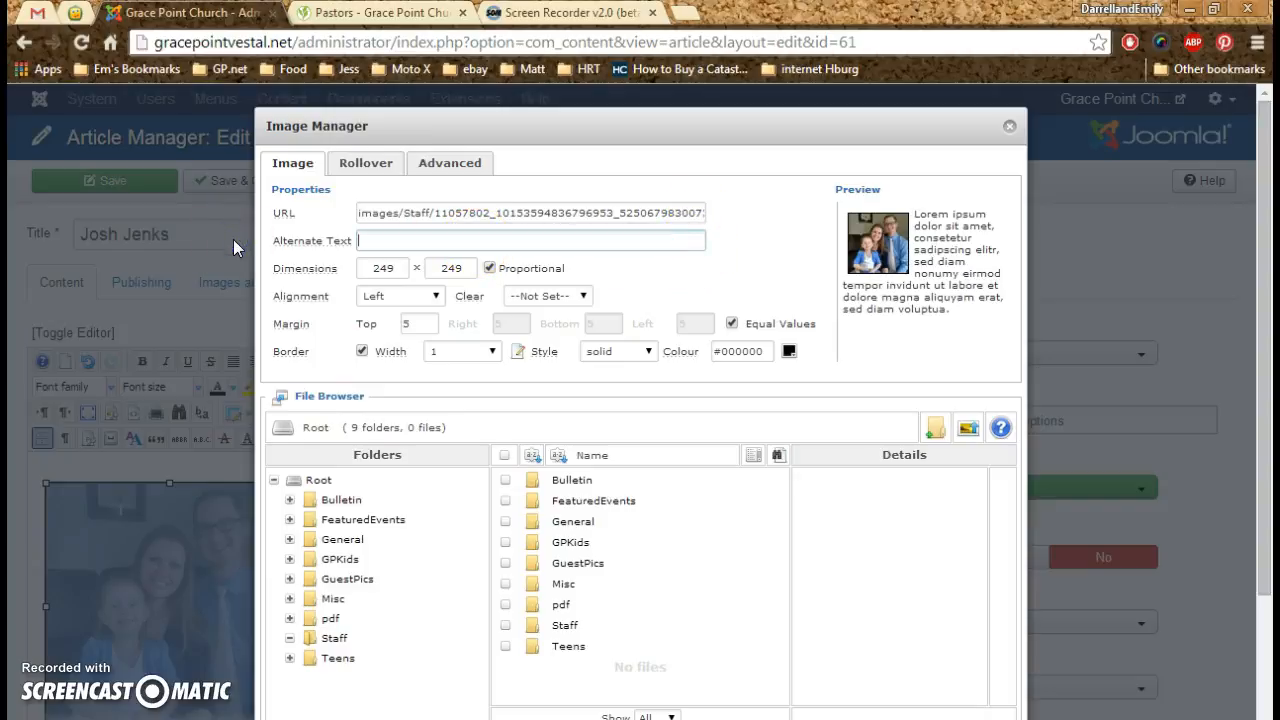
click(568, 627)
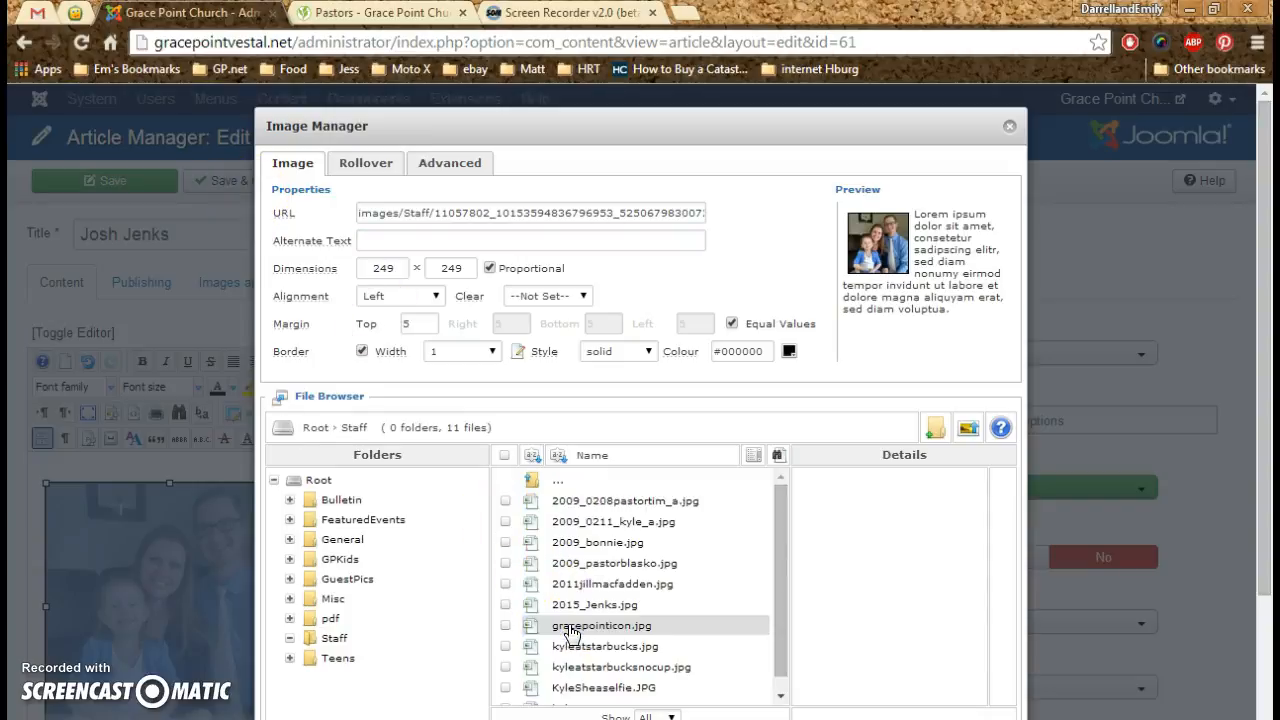
click(606, 605)
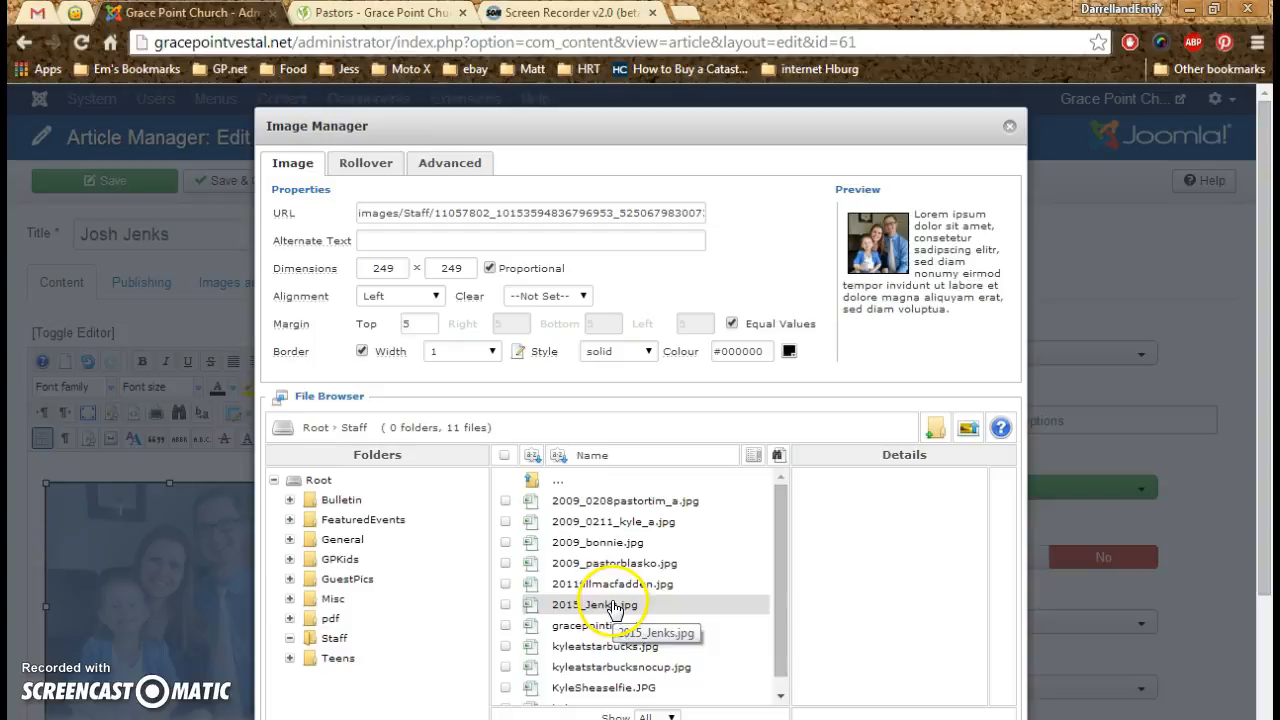
click(606, 606)
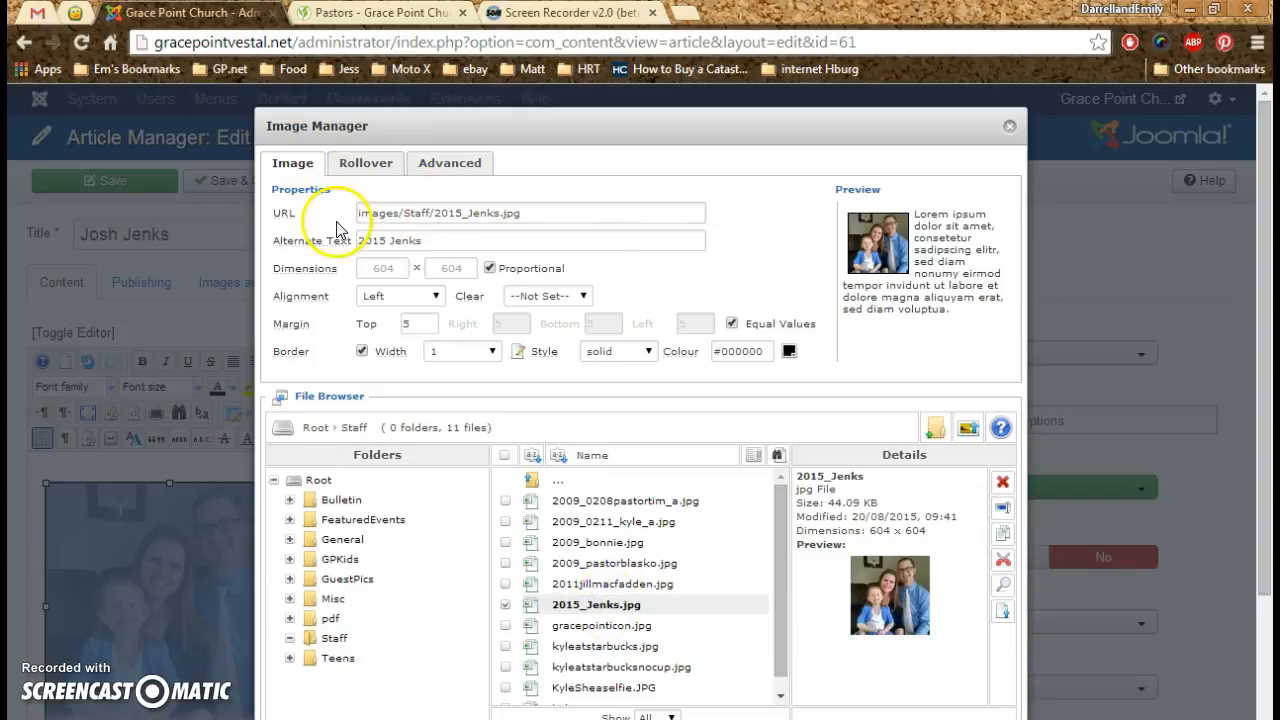
- Set the photo's dimensions to 240 × 240 with proportions kept, turn off equal margin values and update the image
double_click(395, 268)
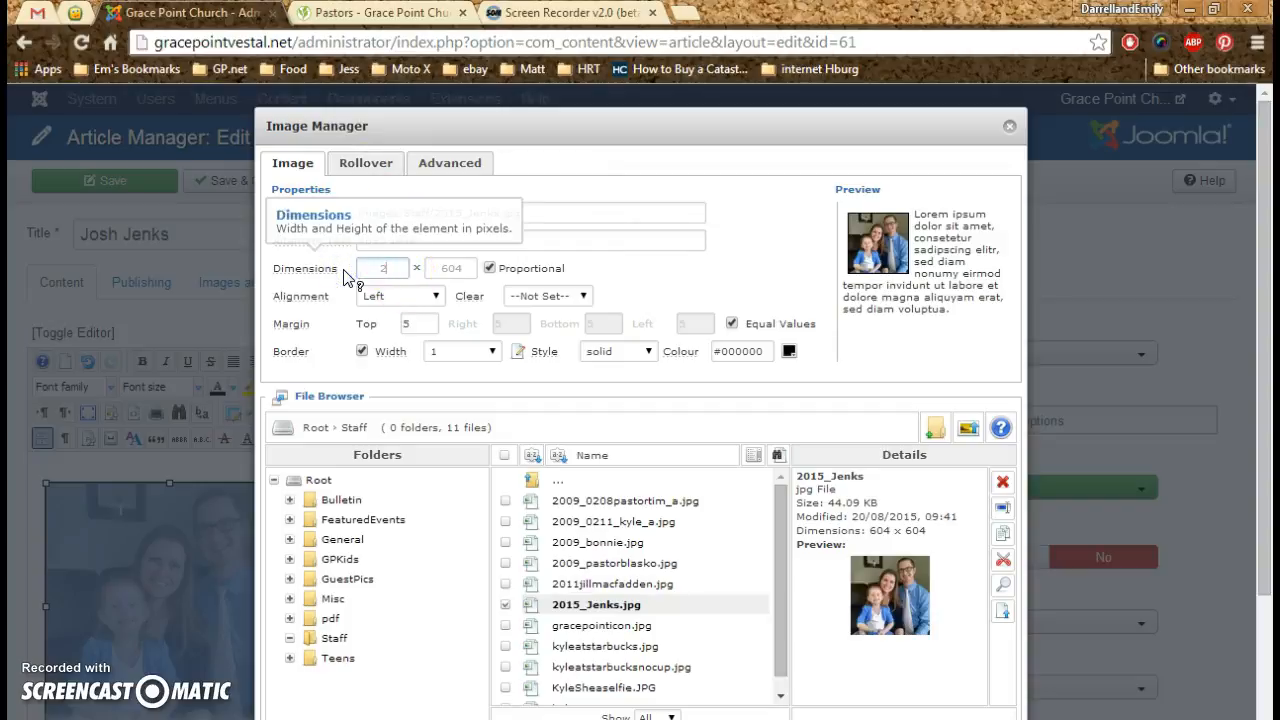
scroll(343, 275, down, 2)
click(490, 169)
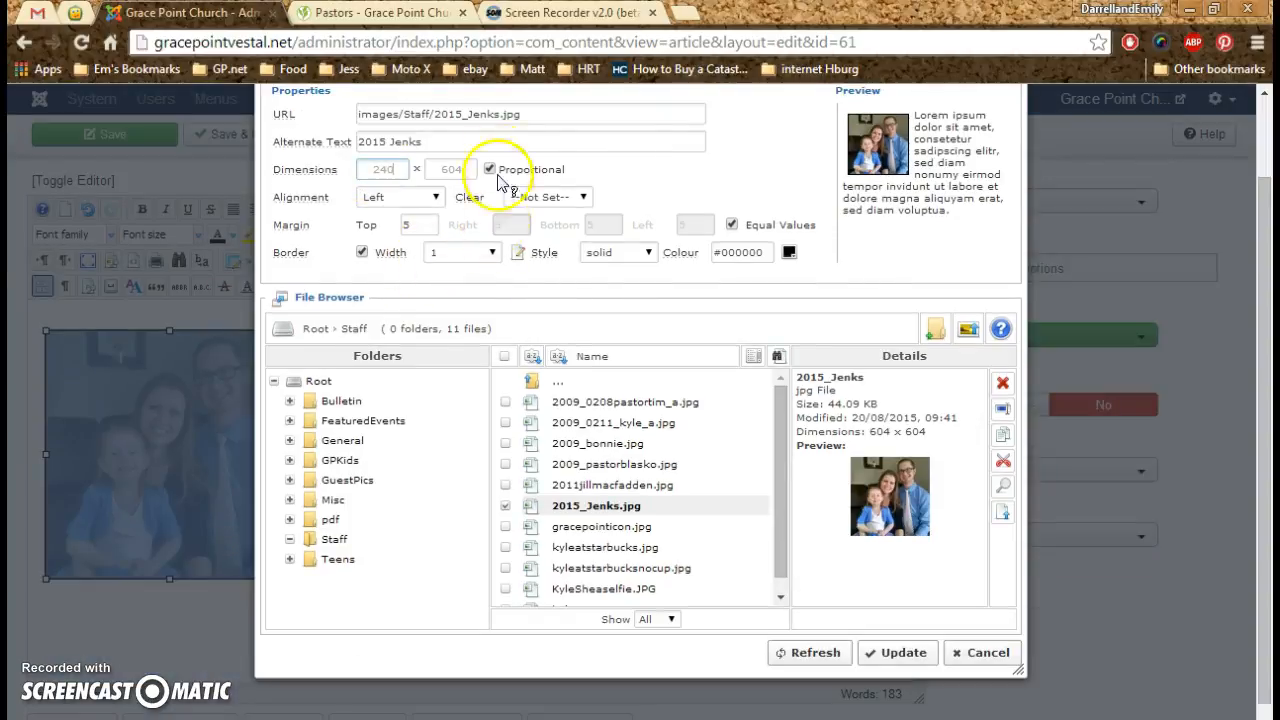
click(490, 169)
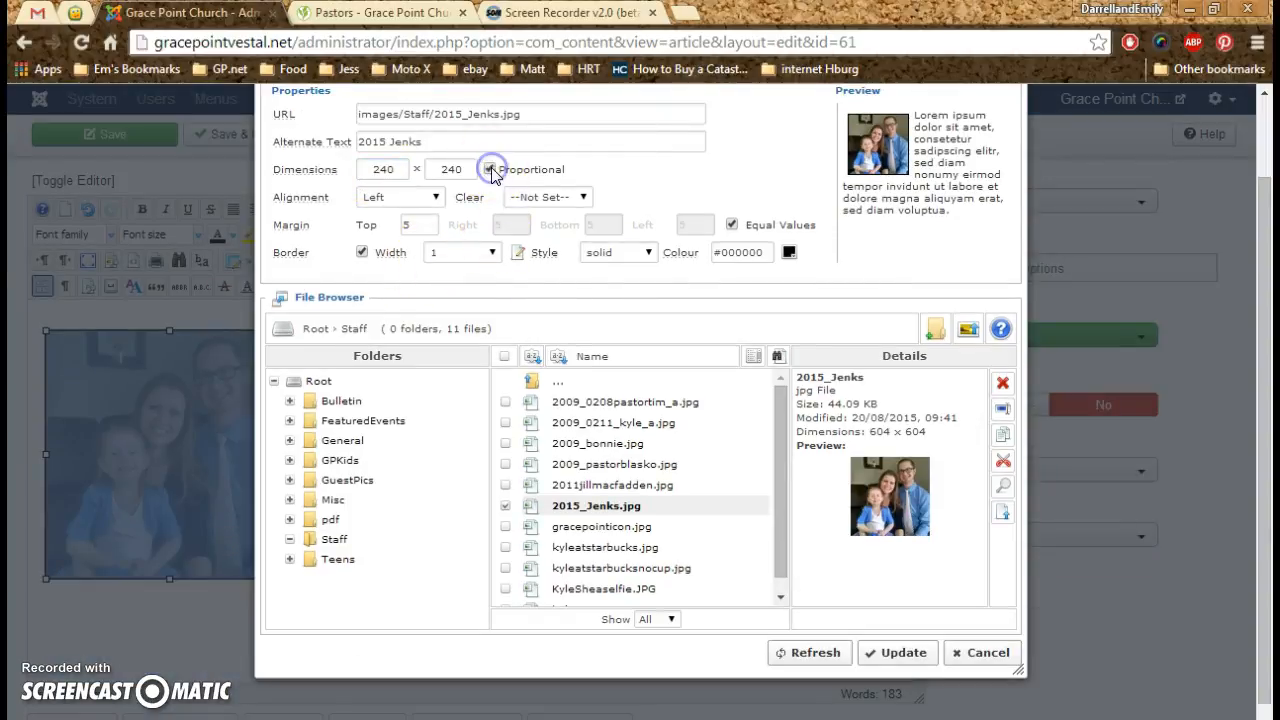
click(732, 225)
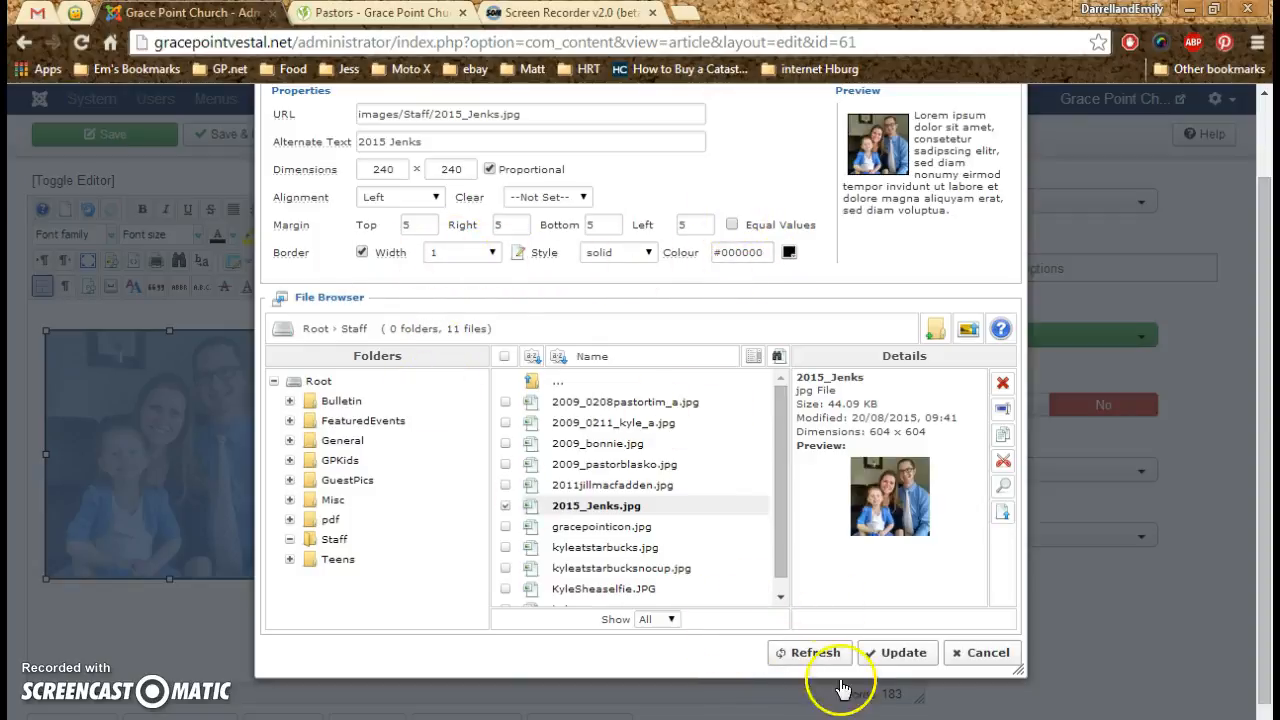
click(887, 655)
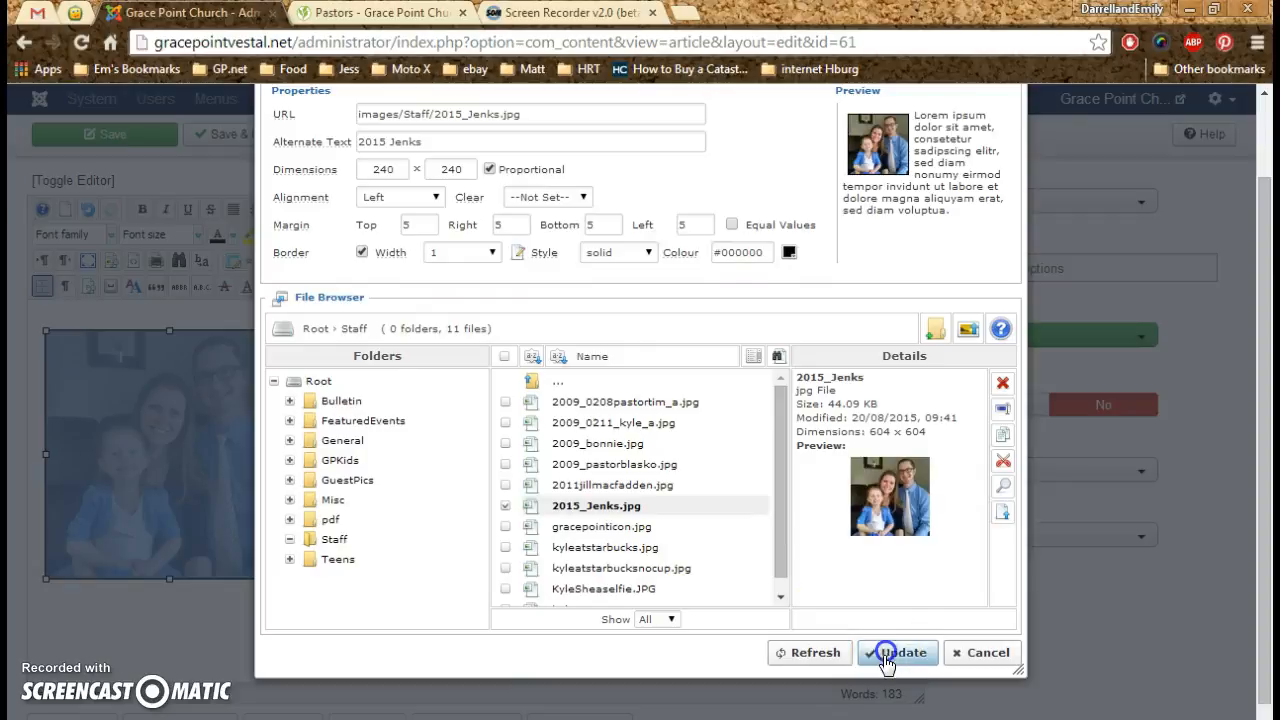
- Save and close the associate pastor's article, and log out of the site administration
click(561, 589)
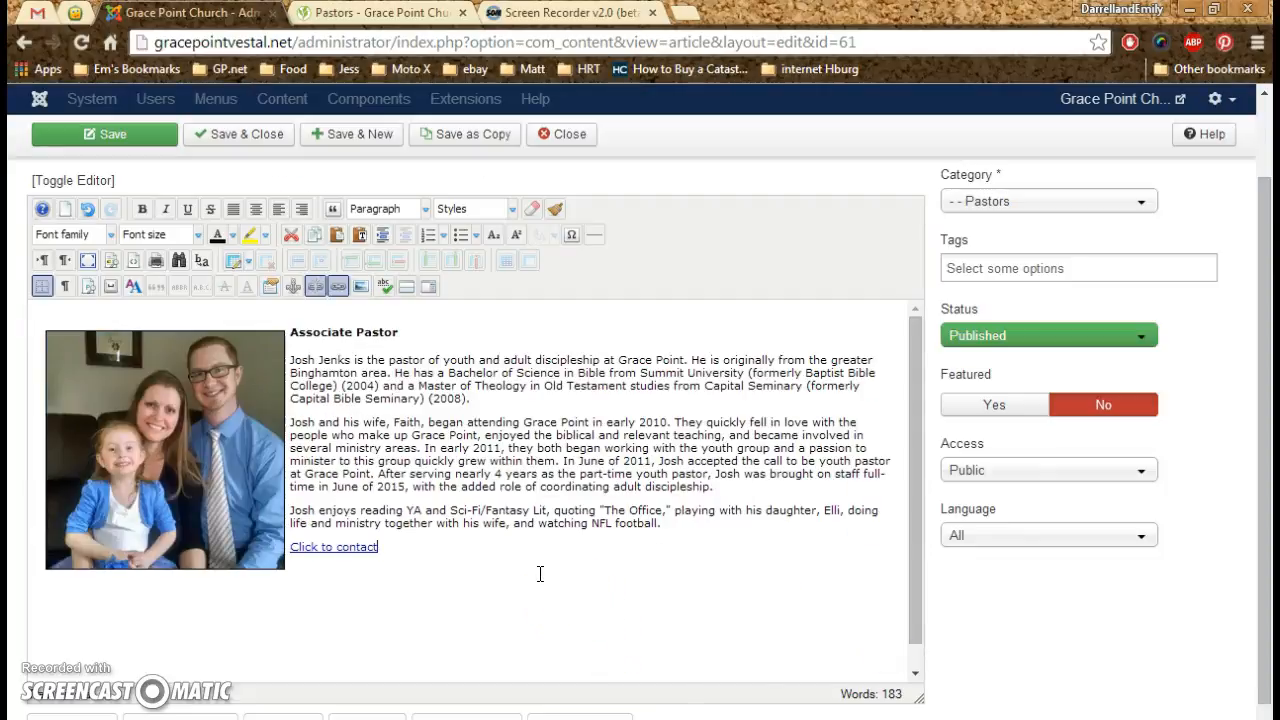
click(514, 538)
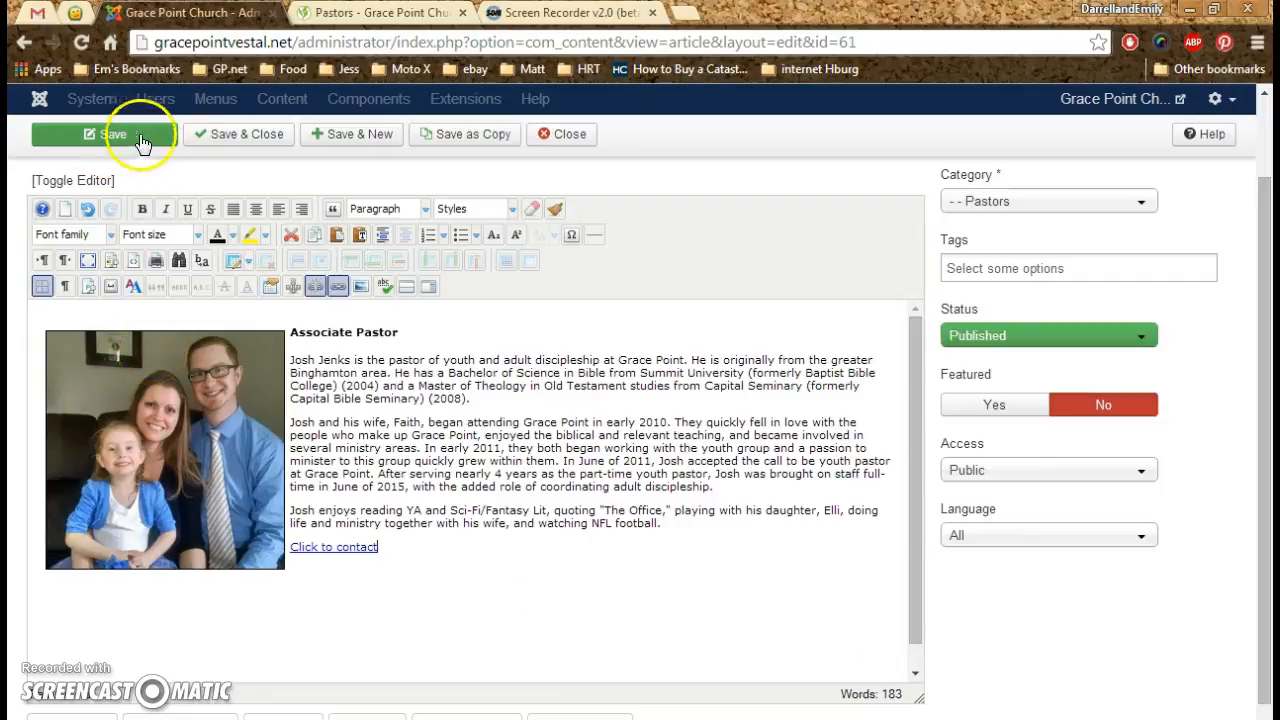
click(245, 137)
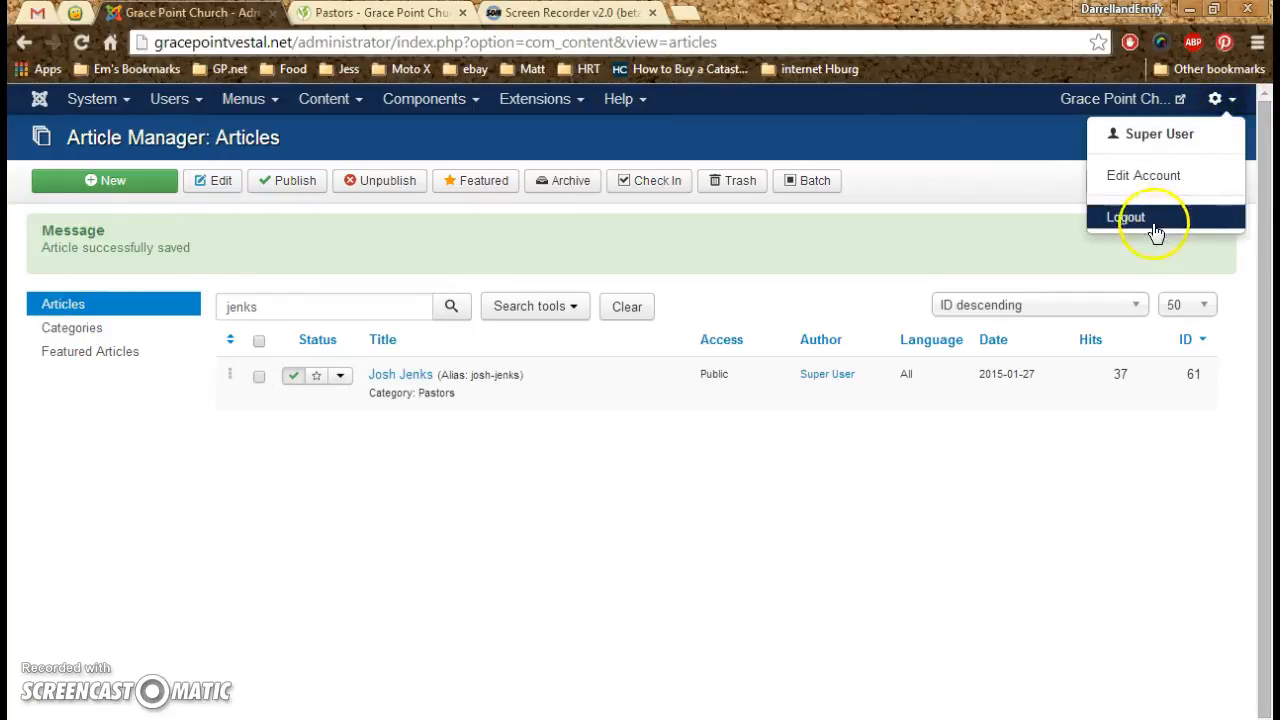
click(1140, 216)
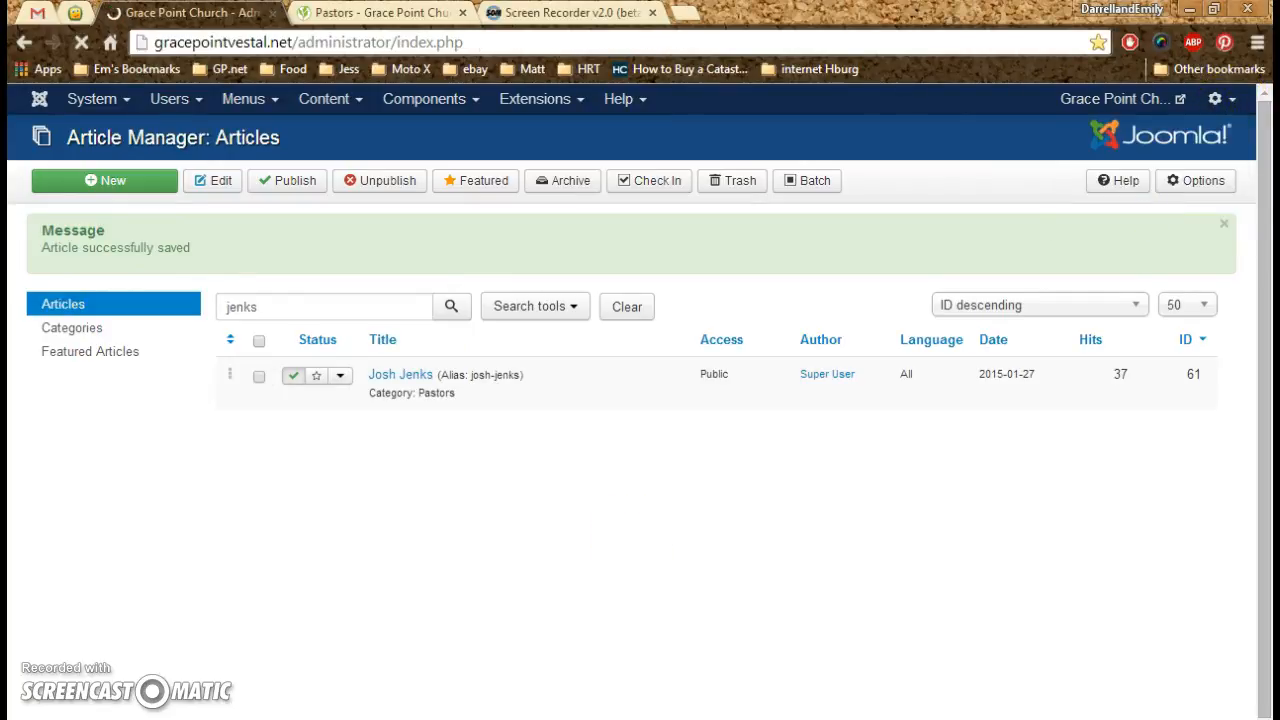